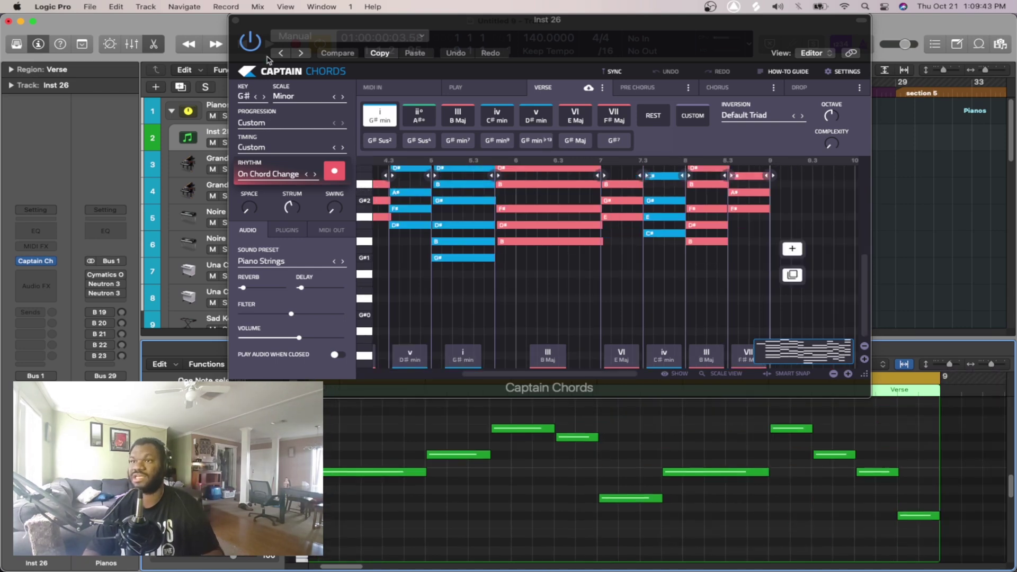
# - Close the Captain Chords window, enlarge the piano roll and look over the Verse region's notes
pyautogui.click(236, 21)
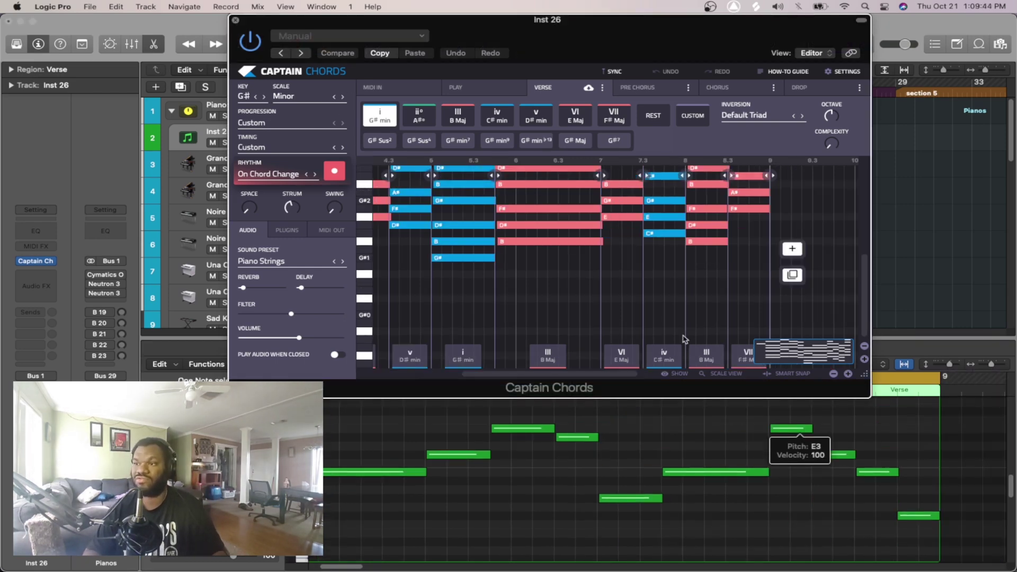
pyautogui.moveTo(688, 337); pyautogui.dragTo(688, 108)
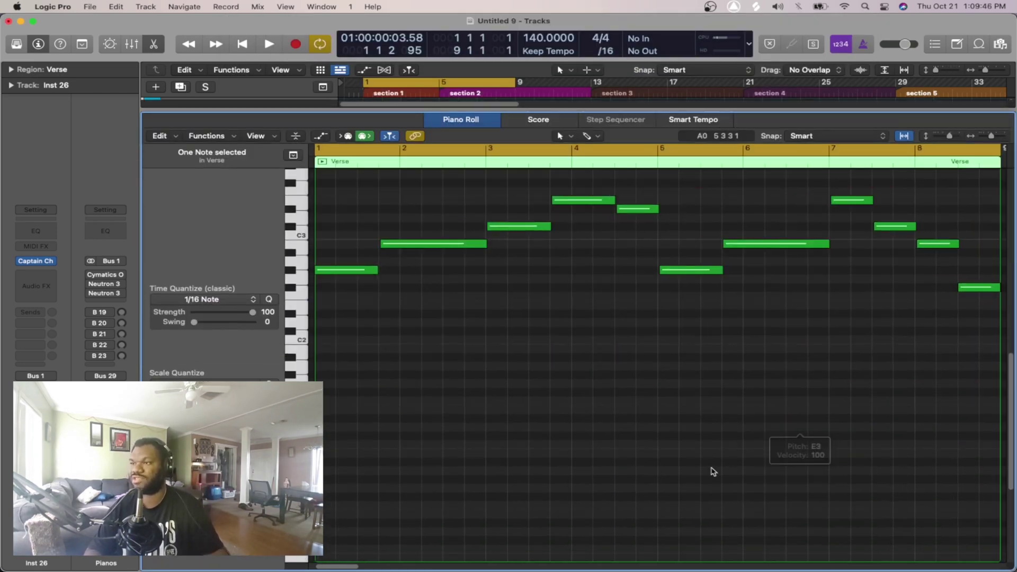
pyautogui.scroll(4, 707, 448)
pyautogui.hscroll(-5, 706, 447)
pyautogui.hscroll(12, 706, 446)
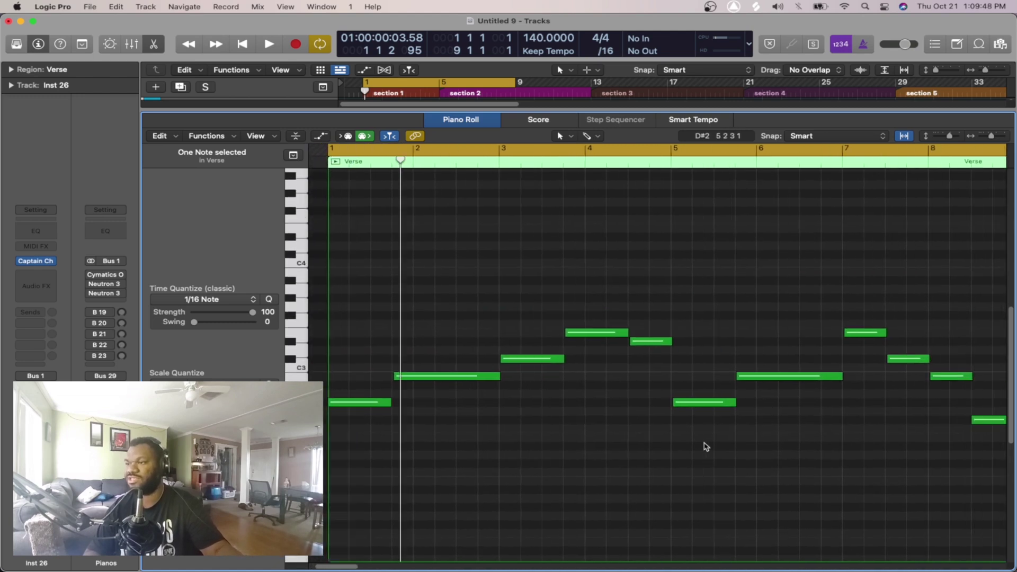
pyautogui.hscroll(-12, 706, 445)
pyautogui.scroll(-5, 704, 444)
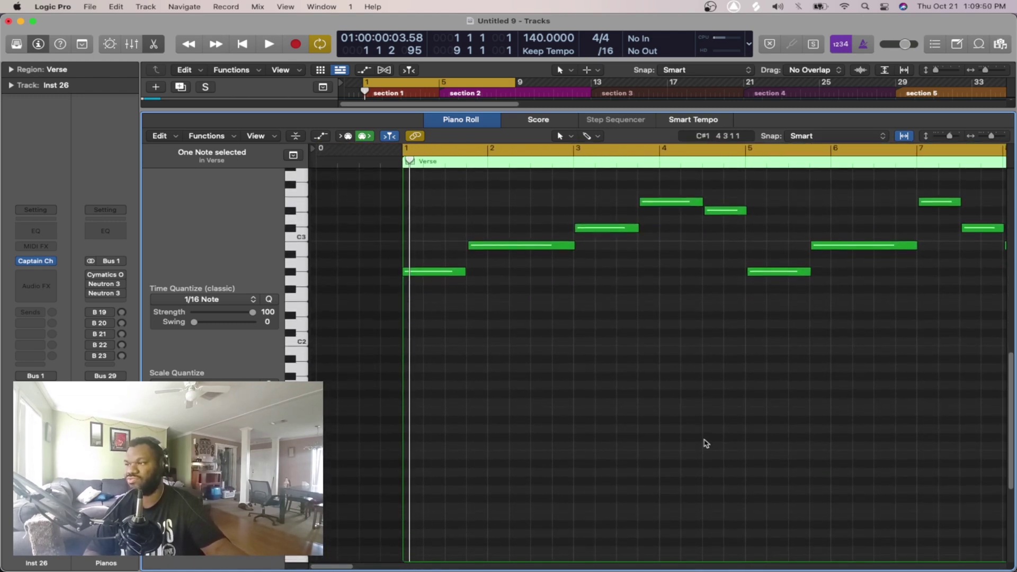
# - Place the Verse region on the Bass Midi track at bar 1 and check that track's Kontakt bass instrument
pyautogui.scroll(8, 704, 443)
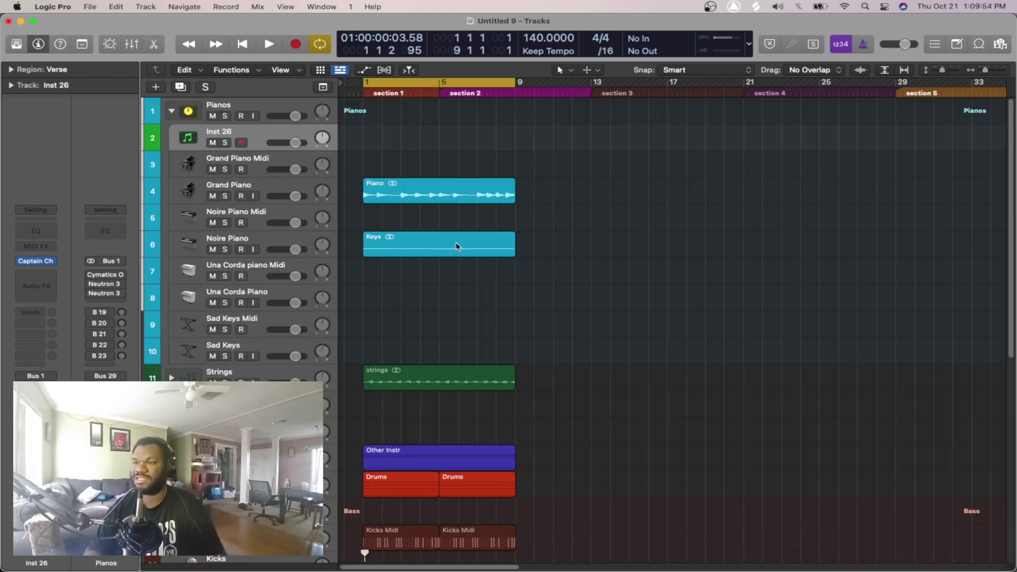
pyautogui.scroll(-8, 460, 273)
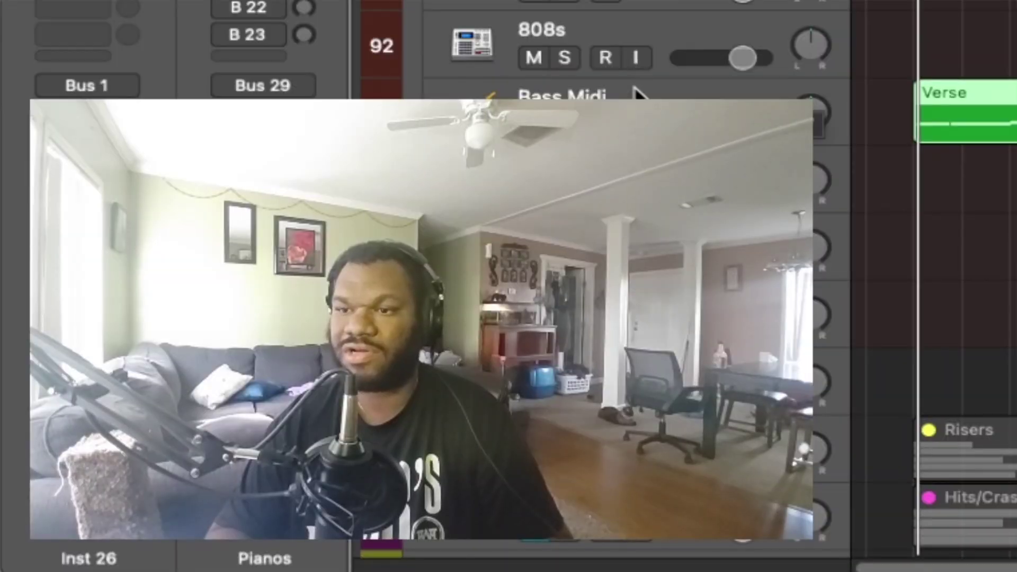
pyautogui.click(623, 84)
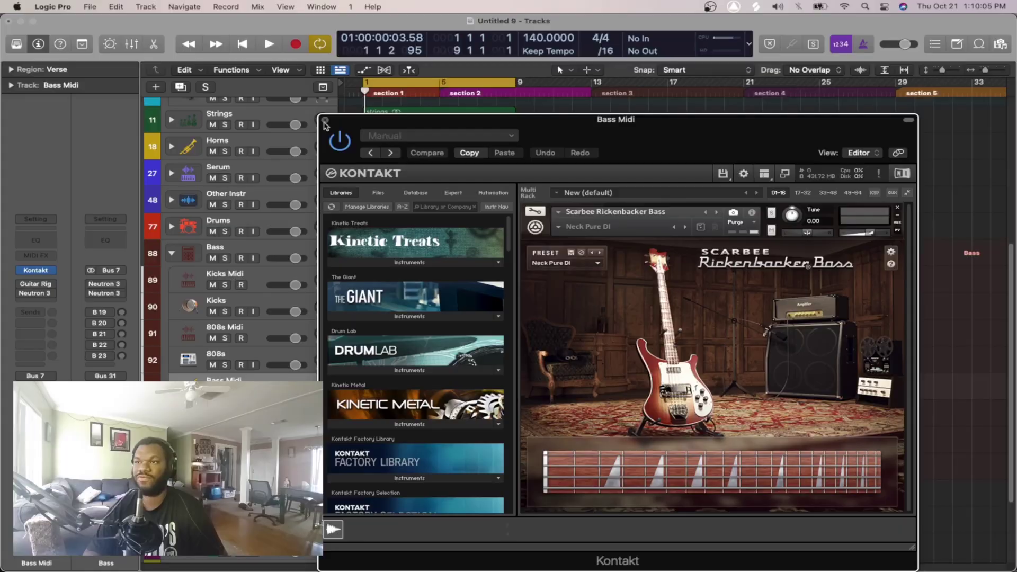
pyautogui.press('super+w')
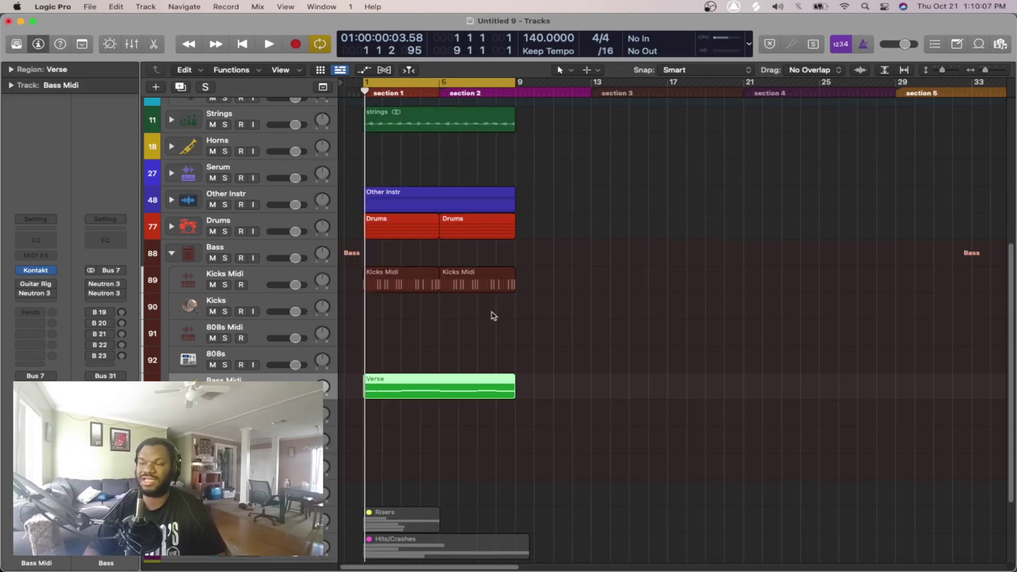
# - Play back the Verse region on the Bass Midi track together with the rest of the beat
pyautogui.scroll(-2, 493, 316)
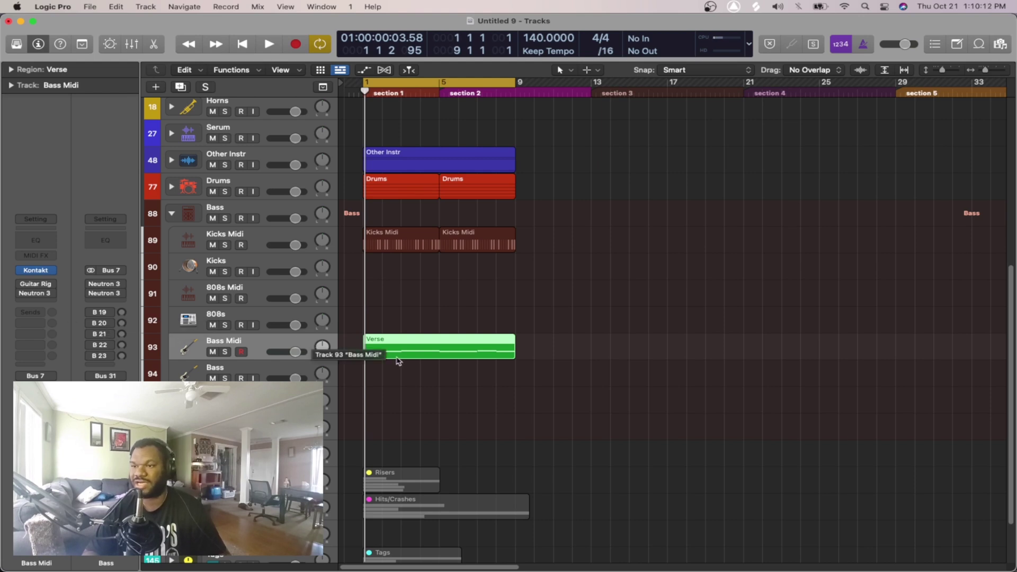
pyautogui.press('space')
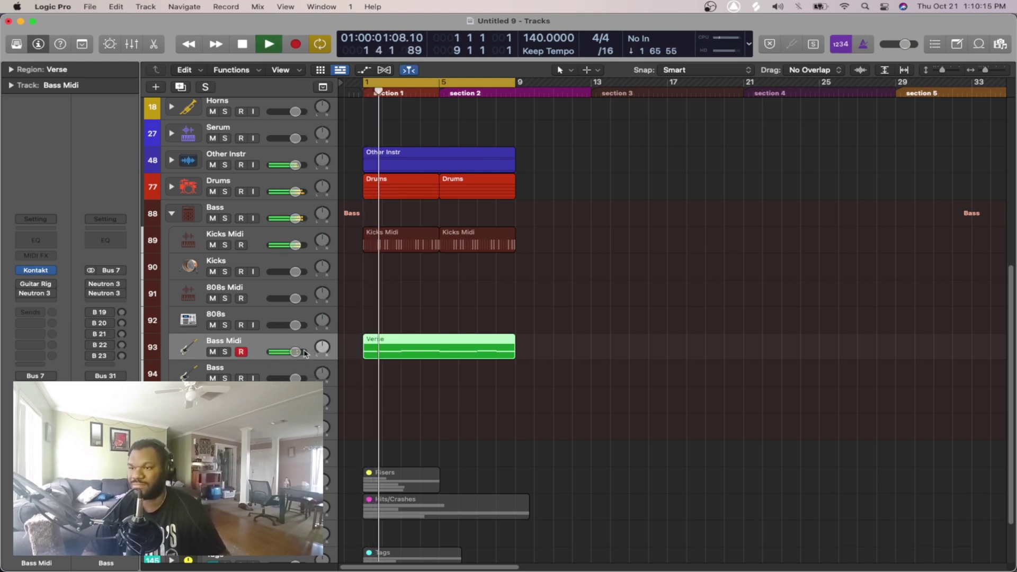
pyautogui.press('space')
# - Transpose all notes of the Bass Midi track's Verse region down one octave and play the result
pyautogui.press('p')
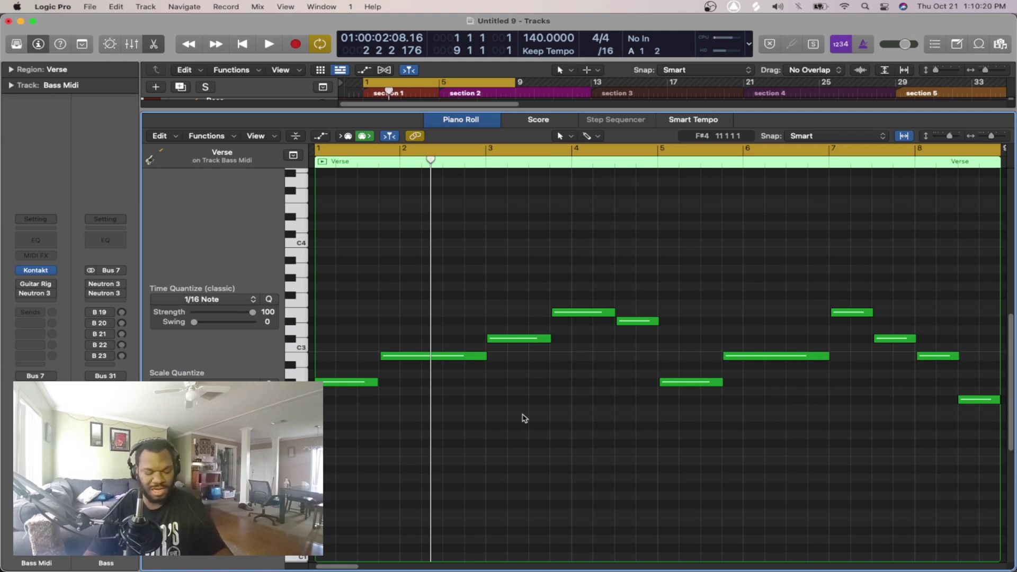
pyautogui.press('super+a')
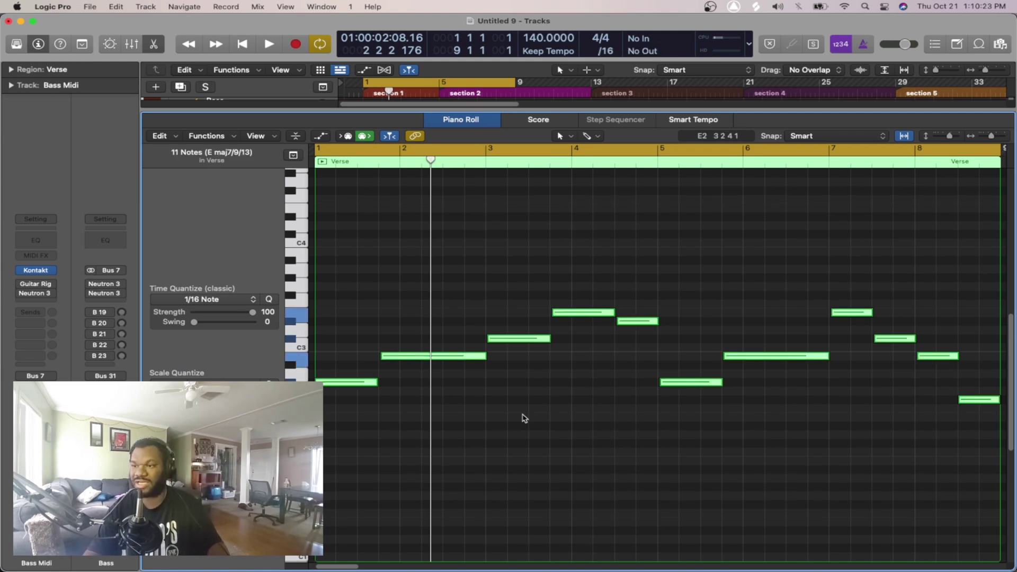
pyautogui.hotkey('shift', 'alt', 'Down')
pyautogui.press('space')
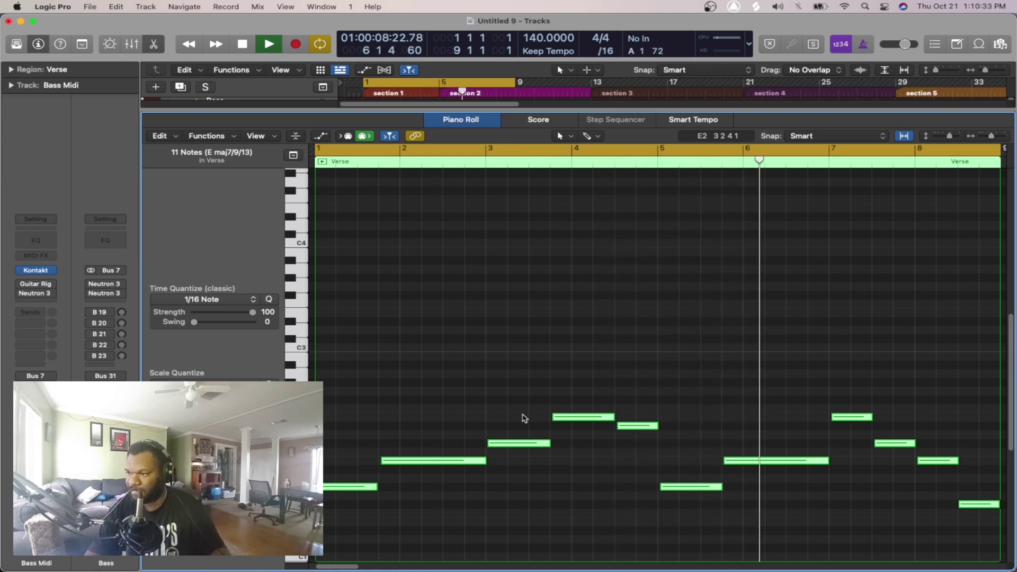
pyautogui.press('space')
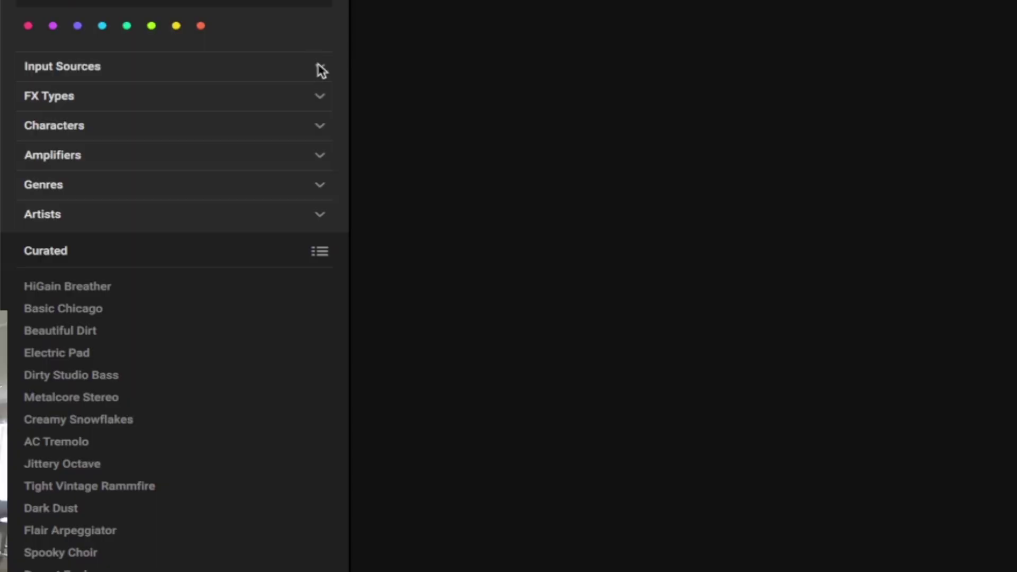
# - Filter the Guitar Rig presets by the Bass input source and load Sub Bass King on Bass Midi
pyautogui.click(507, 238)
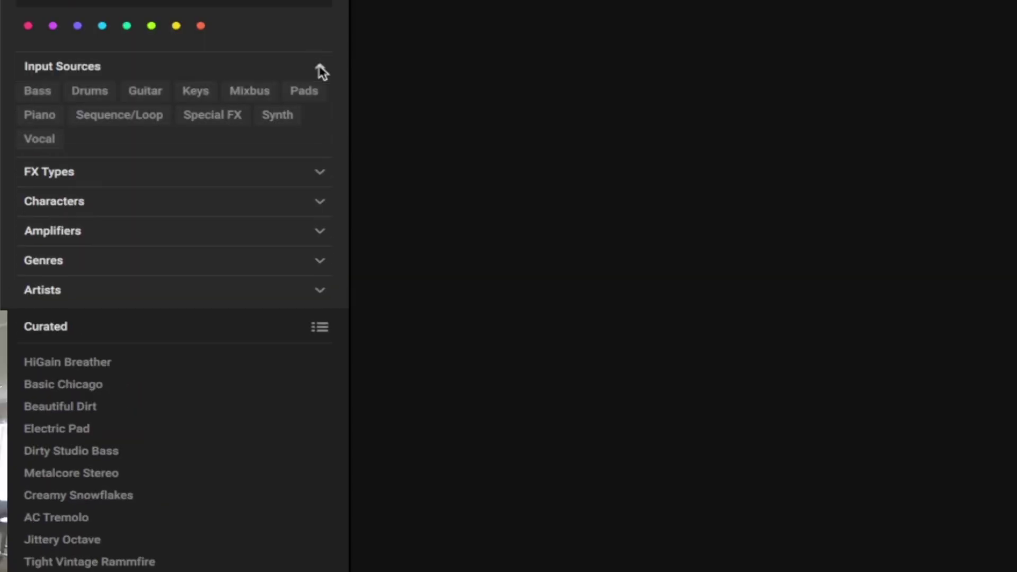
pyautogui.click(38, 93)
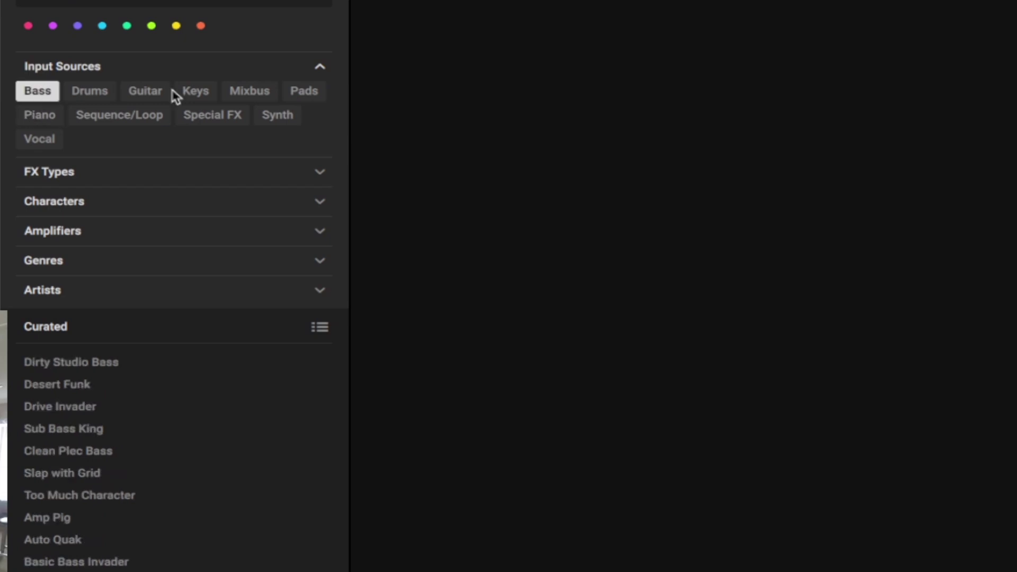
pyautogui.click(315, 73)
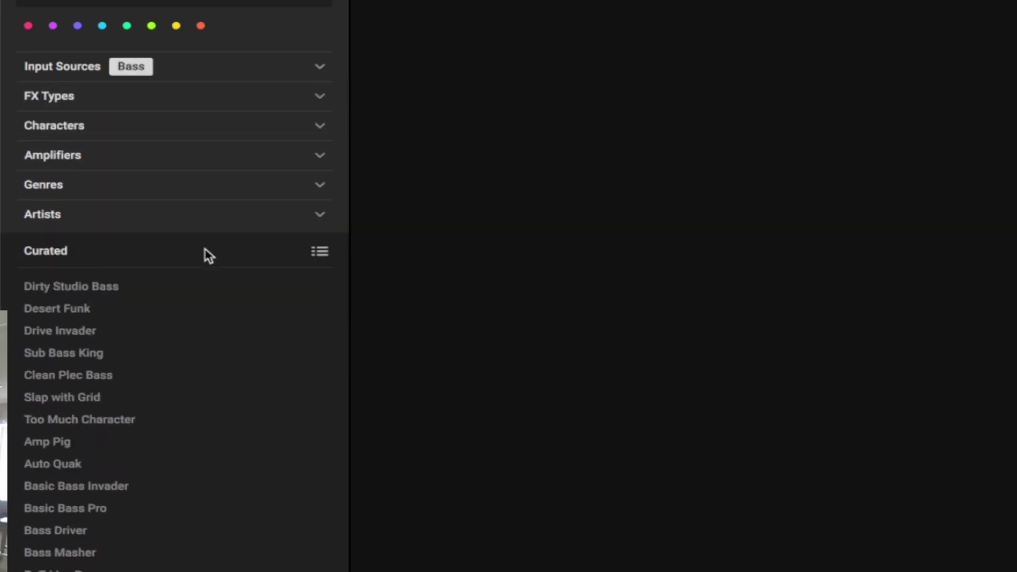
pyautogui.click(155, 357)
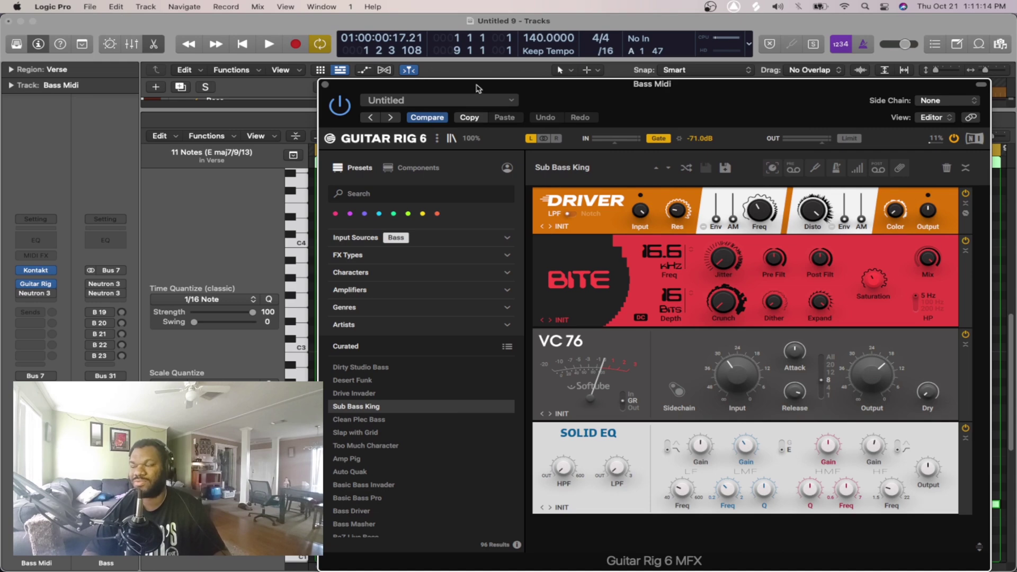
# - Play the bass line through the Guitar Rig preset and close the plug-in window
pyautogui.moveTo(477, 87); pyautogui.dragTo(285, 84)
pyautogui.press('space')
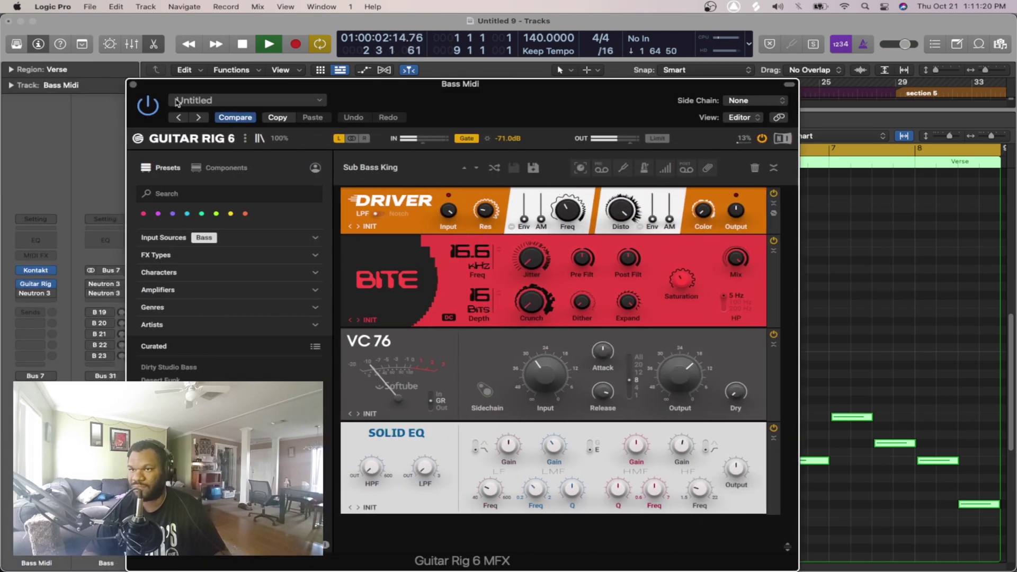
pyautogui.click(134, 85)
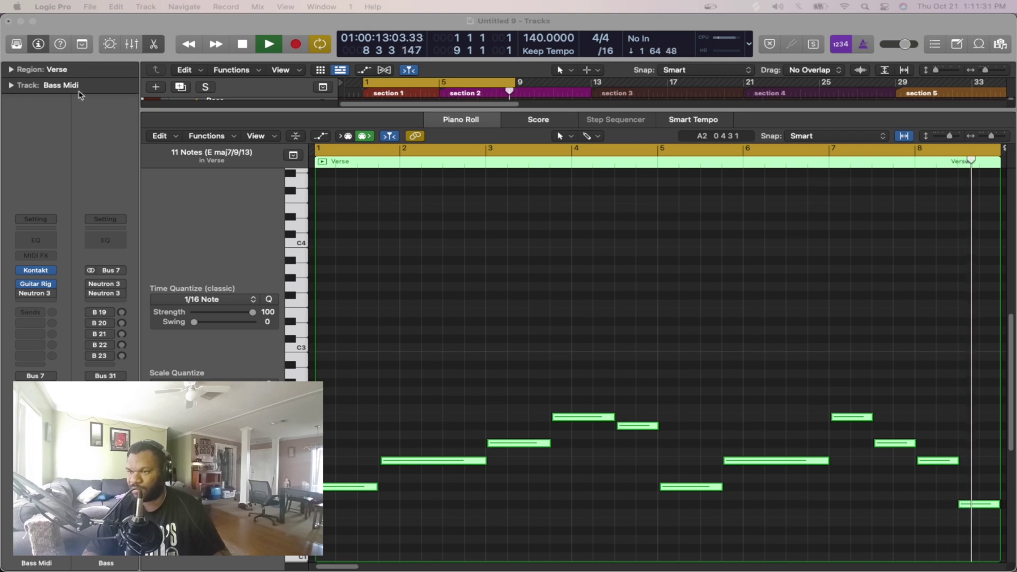
pyautogui.press('space')
# - Change band 4 of the Bass Midi track's Neutron equalizer to a Flat Lowpass at about 795 Hz, checking it during playback
pyautogui.moveTo(37, 295)
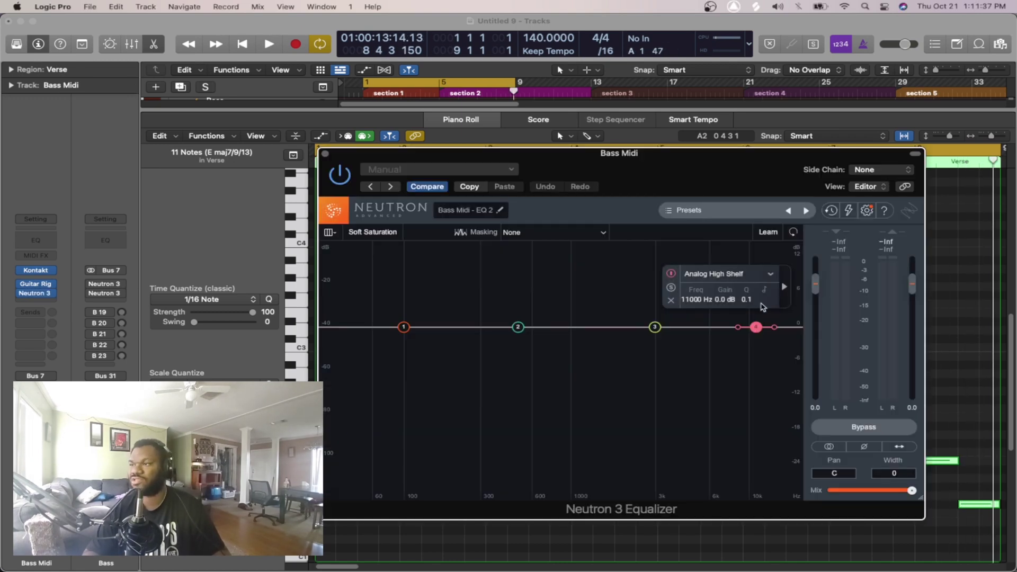
pyautogui.click(771, 276)
pyautogui.moveTo(742, 347)
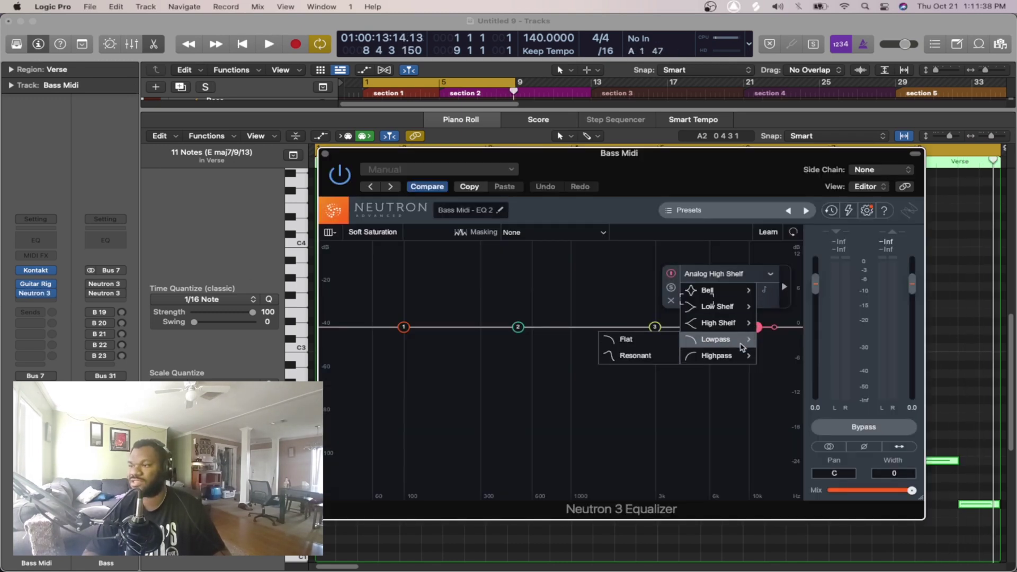
pyautogui.click(697, 345)
pyautogui.moveTo(776, 329); pyautogui.dragTo(546, 331)
pyautogui.press('space')
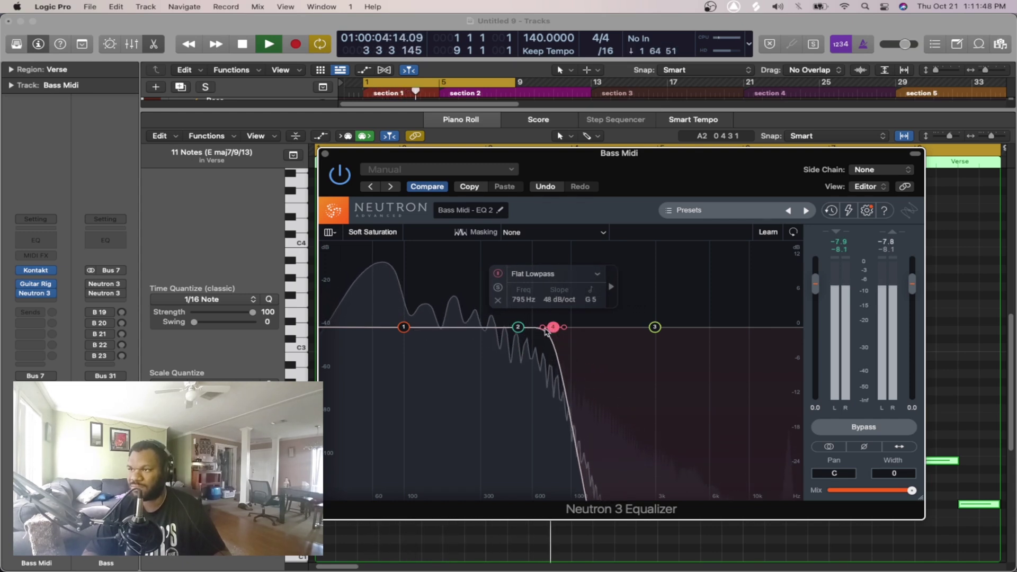
pyautogui.click(325, 154)
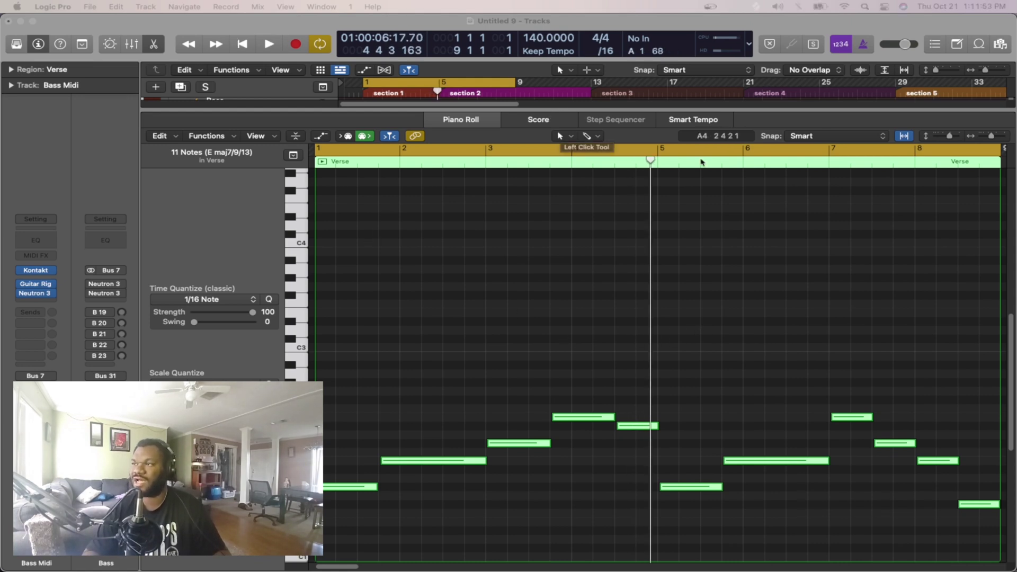
# - Close the piano roll, mute the Bass Midi track and put its Verse region on the 808s Midi track
pyautogui.click(727, 128)
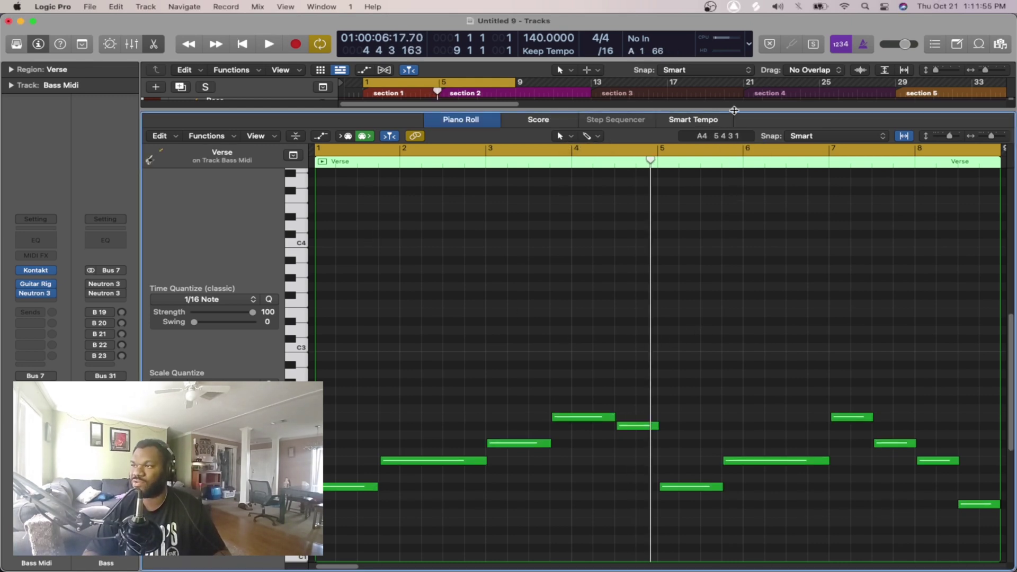
pyautogui.press('p')
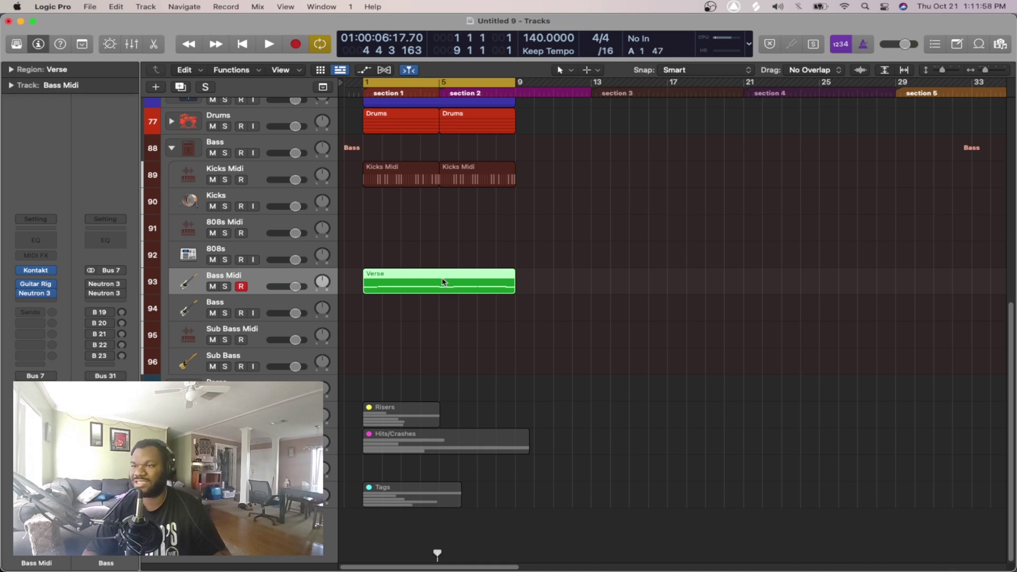
pyautogui.scroll(2, 306, 305)
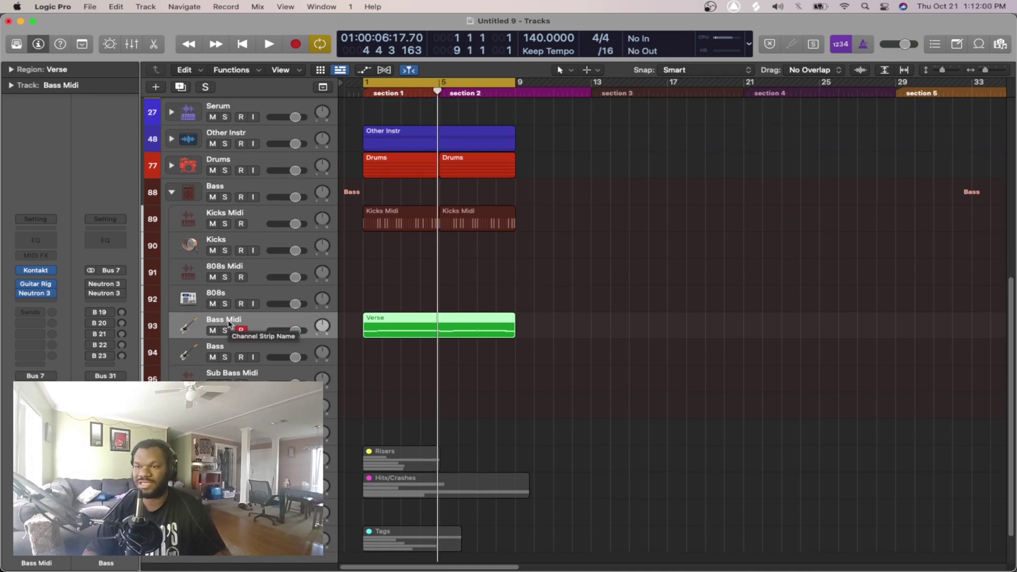
pyautogui.click(212, 330)
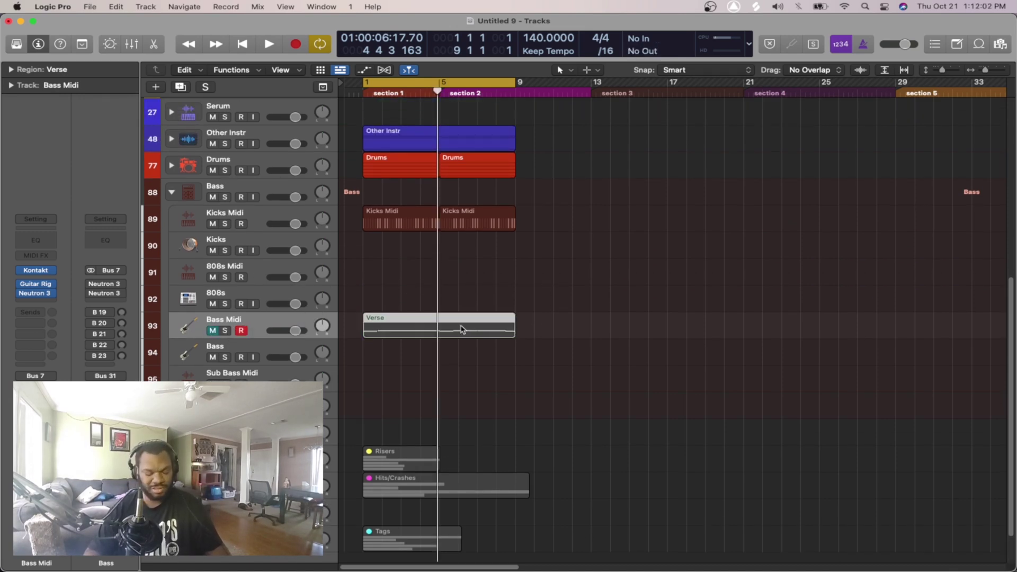
pyautogui.moveTo(458, 332); pyautogui.dragTo(447, 286)
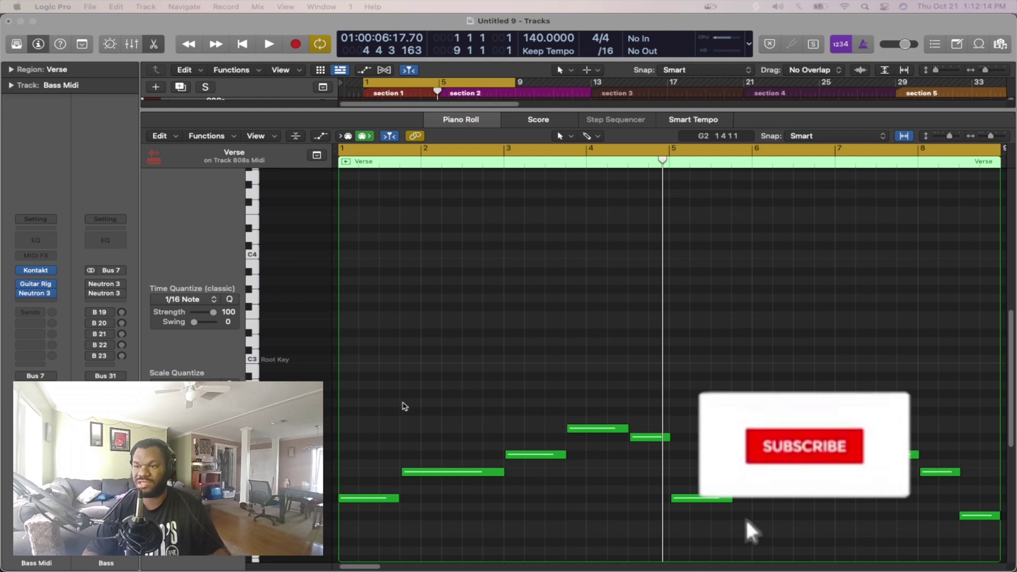
# - Transpose all notes of the 808s Midi track's Verse region up one octave and audition single notes
pyautogui.press('super+a')
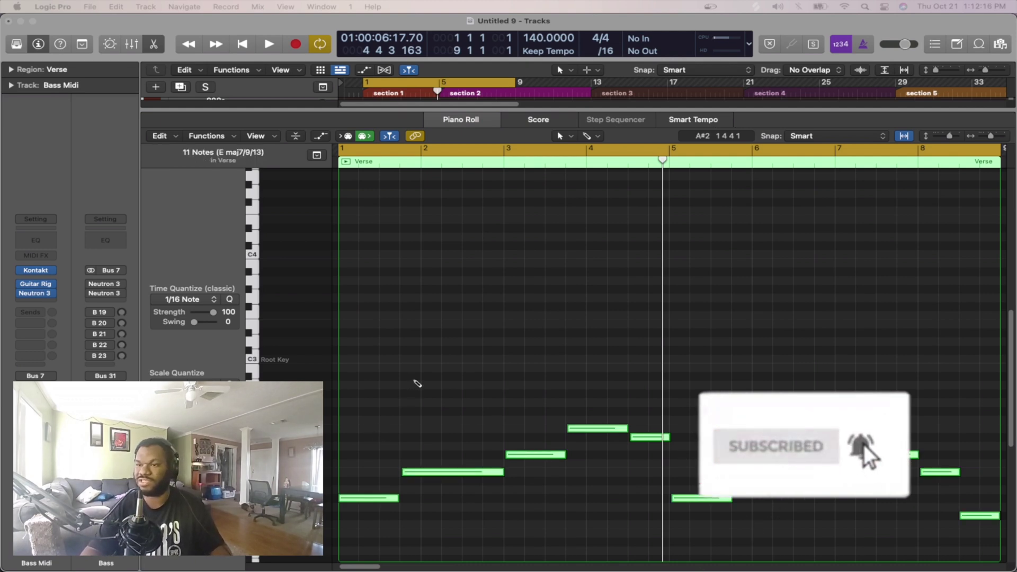
pyautogui.hotkey('shift', 'alt', 'Up')
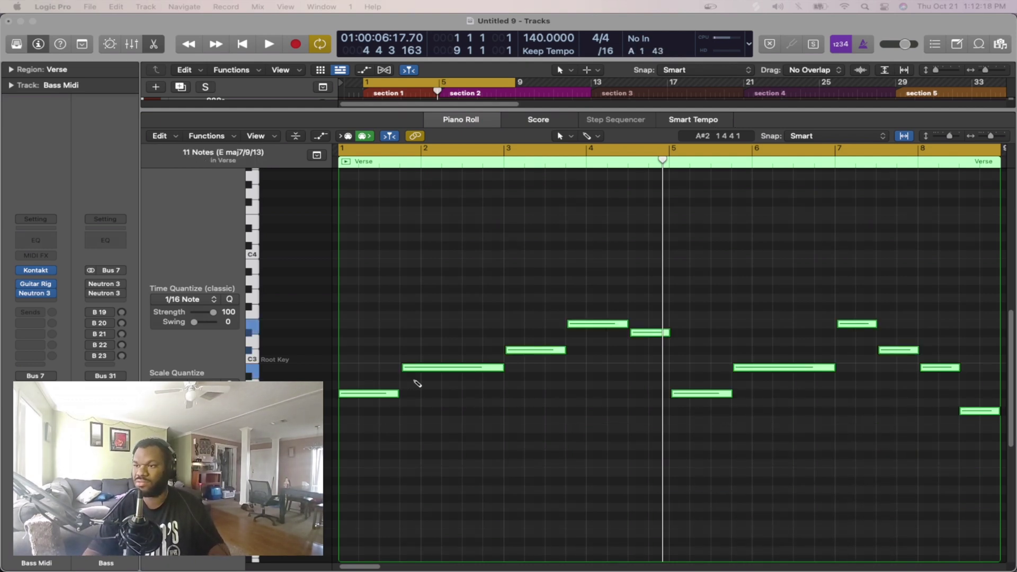
pyautogui.click(416, 383)
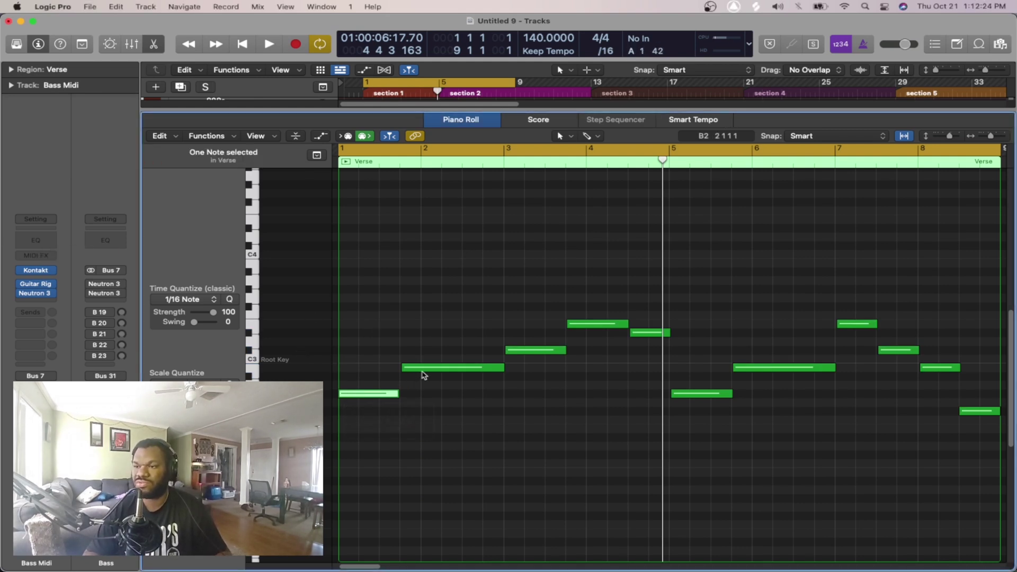
pyautogui.click(522, 350)
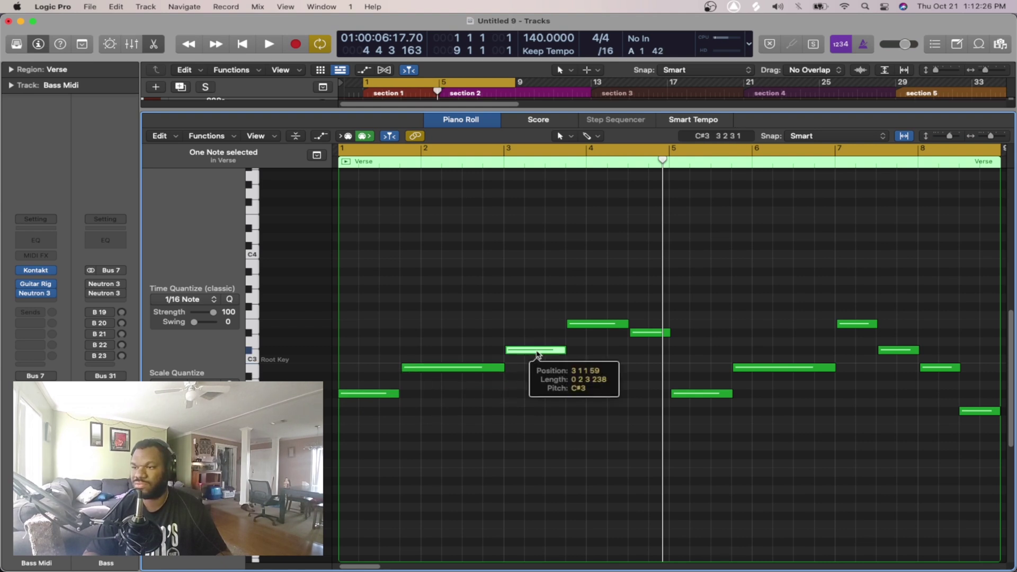
pyautogui.click(449, 345)
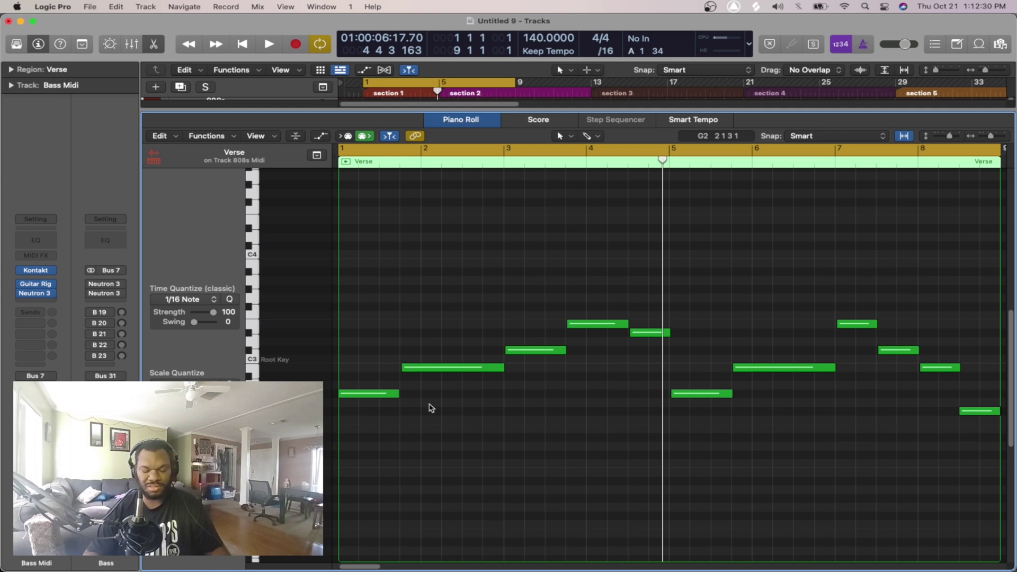
# - Raise all the 808s Midi notes by another octave and play the region from the start
pyautogui.press('super+a')
pyautogui.hotkey('alt', 'shift', 'Up')
pyautogui.press('Return')
pyautogui.press('space')
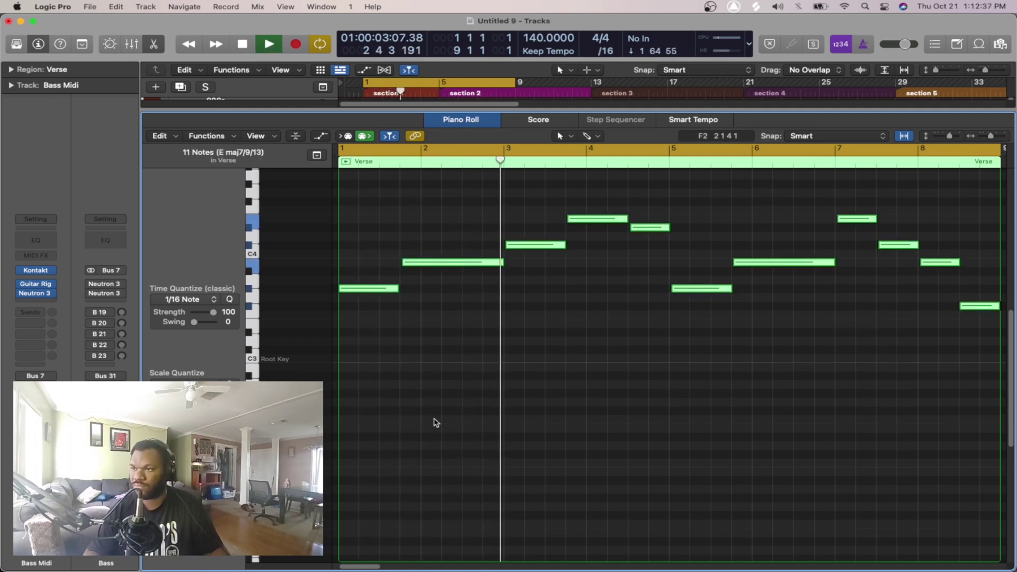
# - Stop playback, close the piano roll and open the Quick Sampler instrument of the 808s Midi track
pyautogui.press('space')
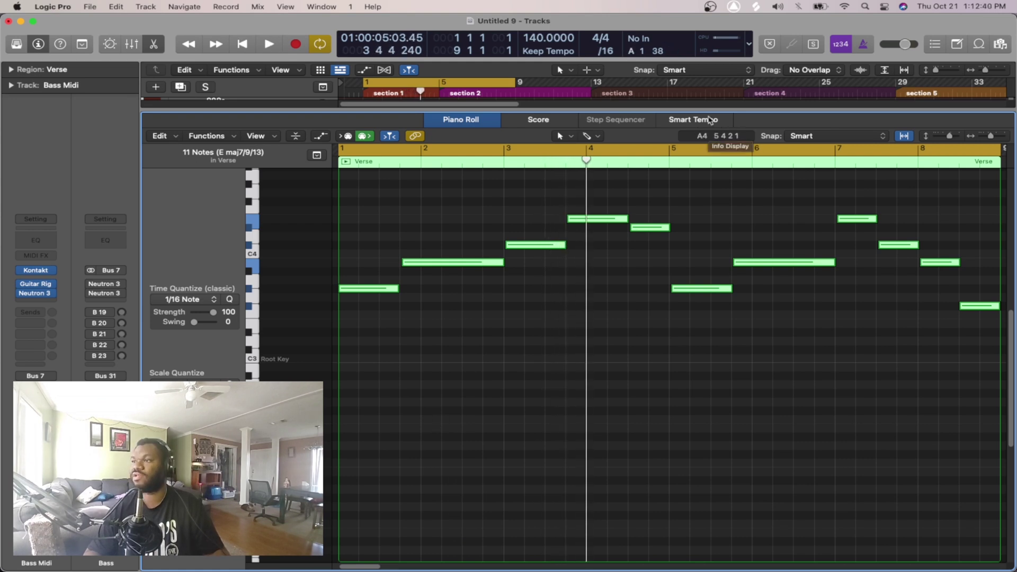
pyautogui.moveTo(709, 111); pyautogui.dragTo(597, 561)
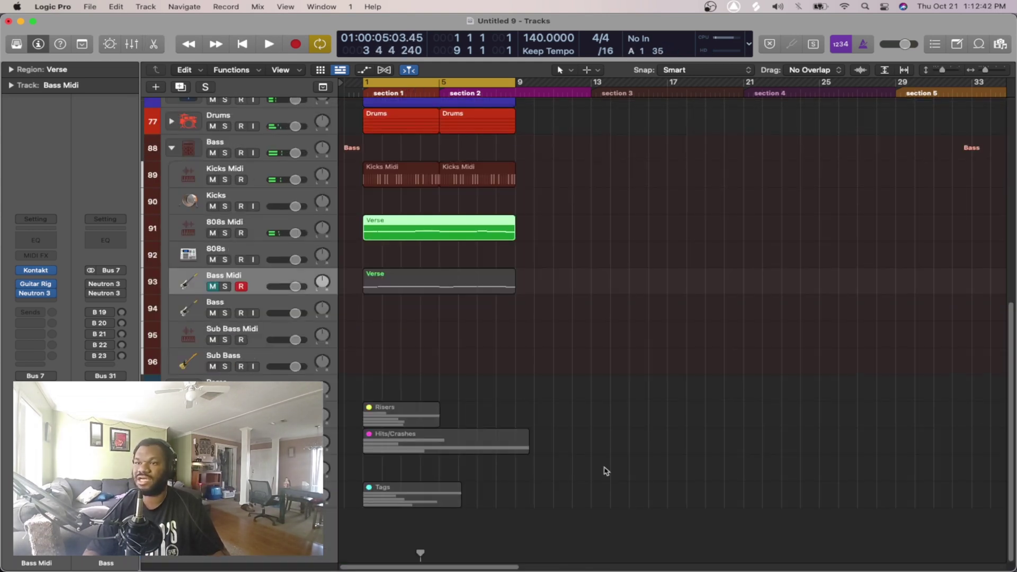
pyautogui.click(267, 221)
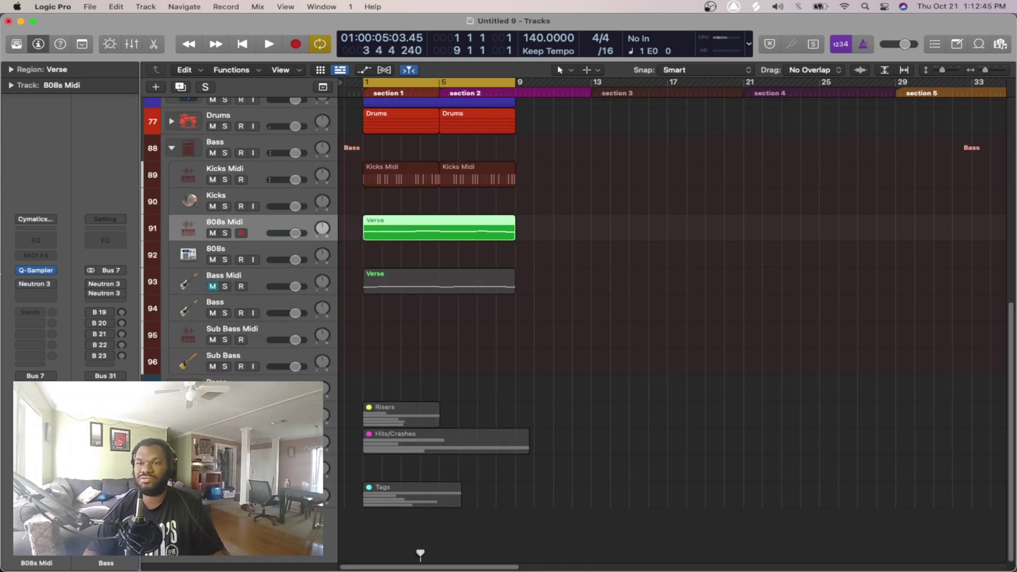
pyautogui.click(34, 271)
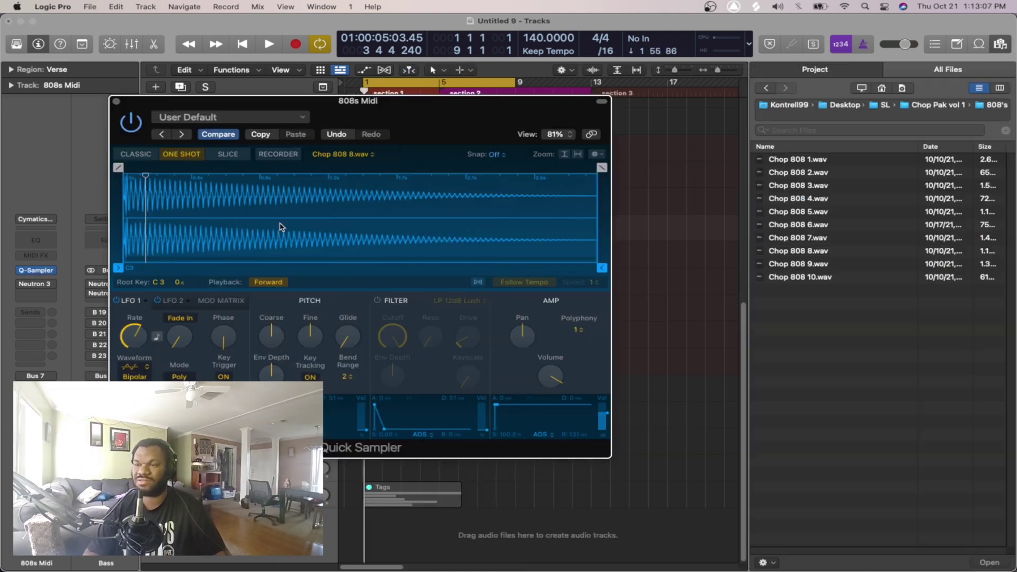
# - Audition the current 808 sample, then load Chop 808 9.wav into the Quick Sampler and play the beat with it
pyautogui.press('space')
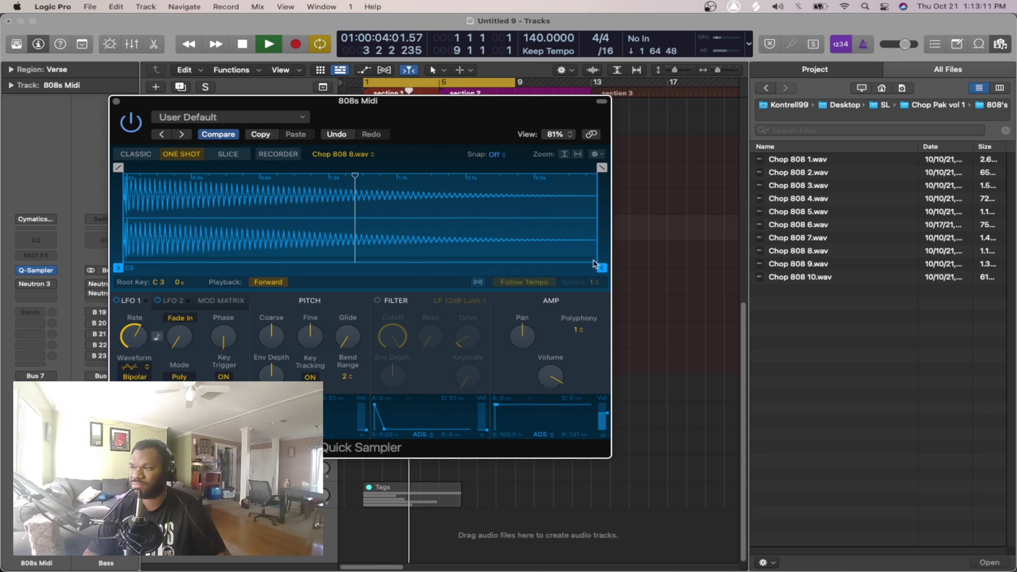
pyautogui.press('space')
pyautogui.moveTo(795, 266); pyautogui.dragTo(270, 242)
pyautogui.press('space')
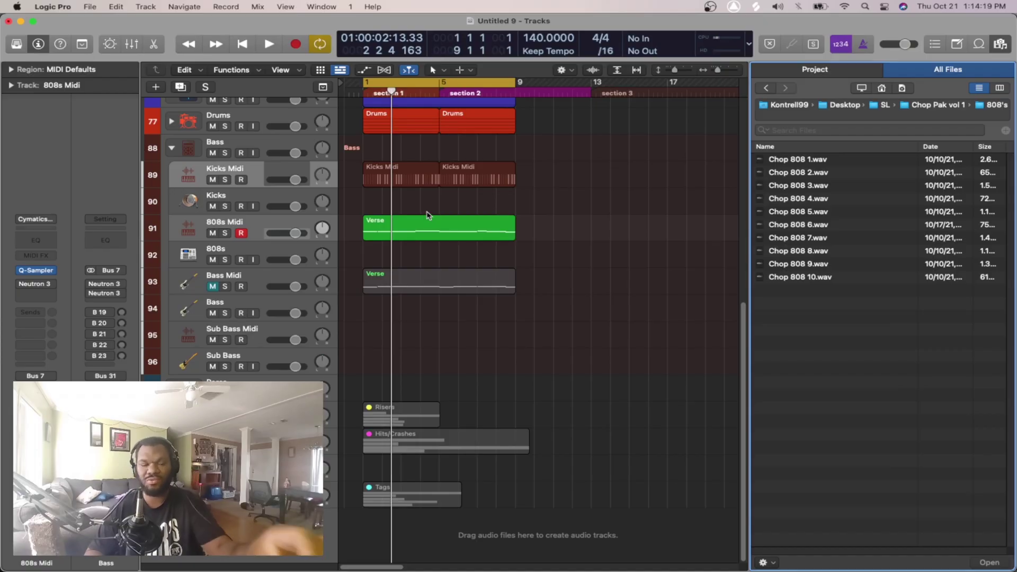
# - Open the 808s Midi track's Verse region in the piano roll and split its notes to follow the Kicks Midi hits
pyautogui.press('cmd+Right')
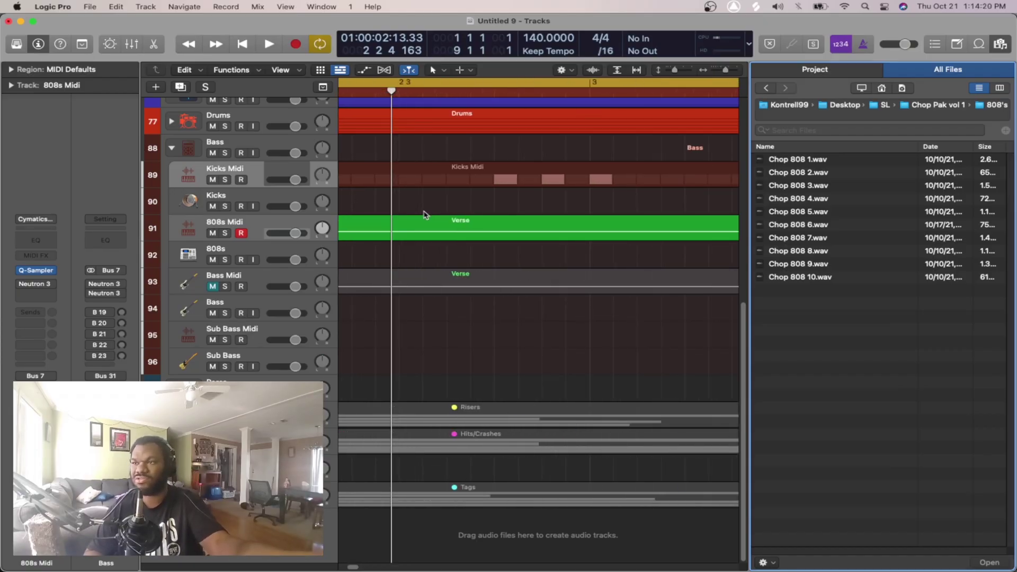
pyautogui.press('super+Left')
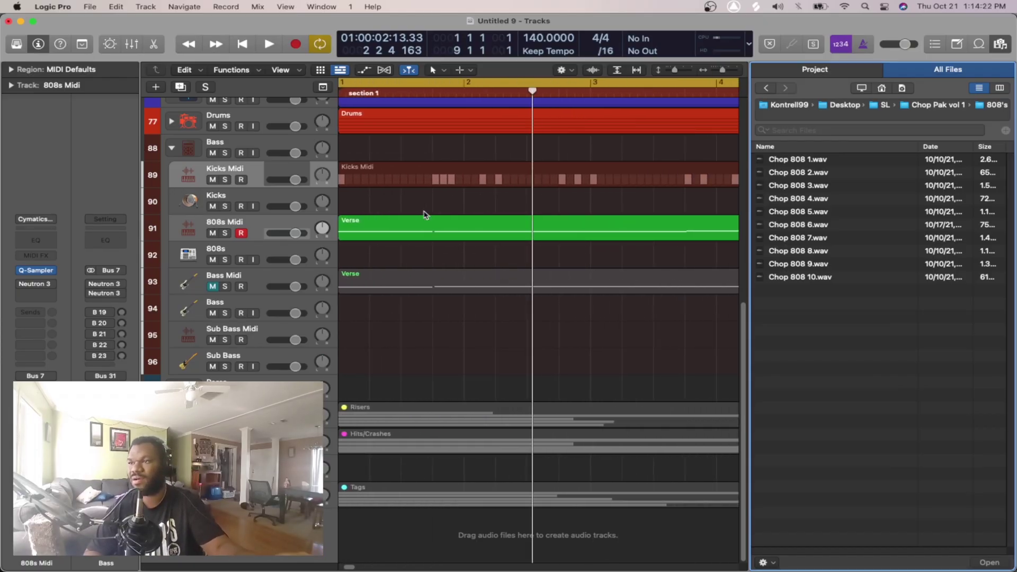
pyautogui.hscroll(-2, 424, 214)
pyautogui.doubleClick(459, 236)
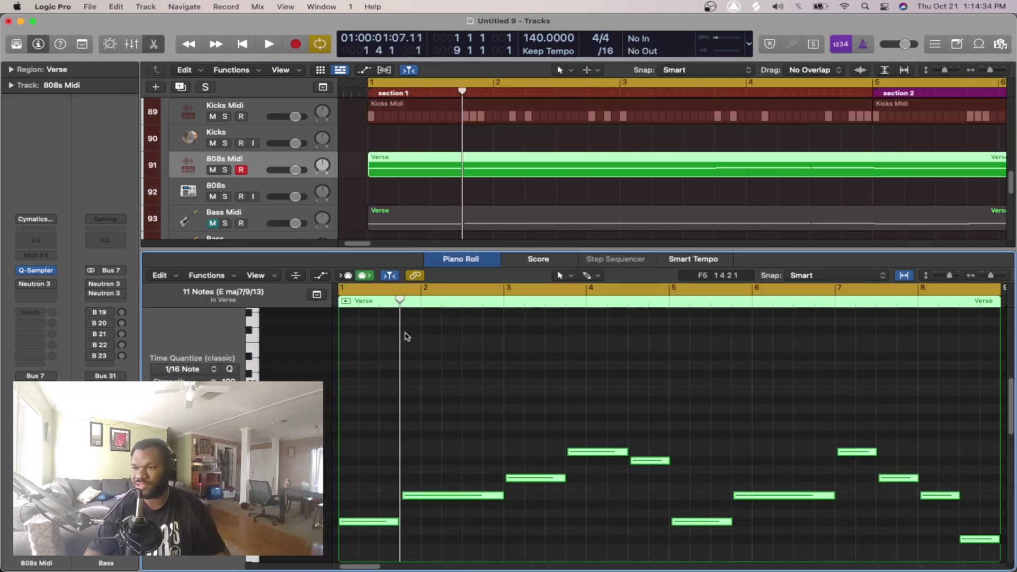
pyautogui.moveTo(400, 301); pyautogui.dragTo(405, 301)
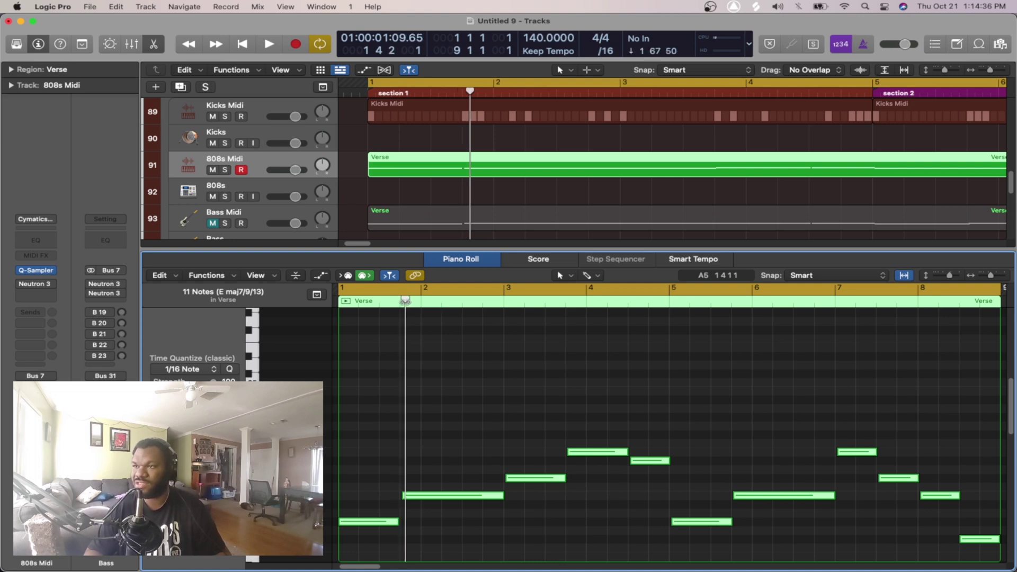
pyautogui.click(418, 494)
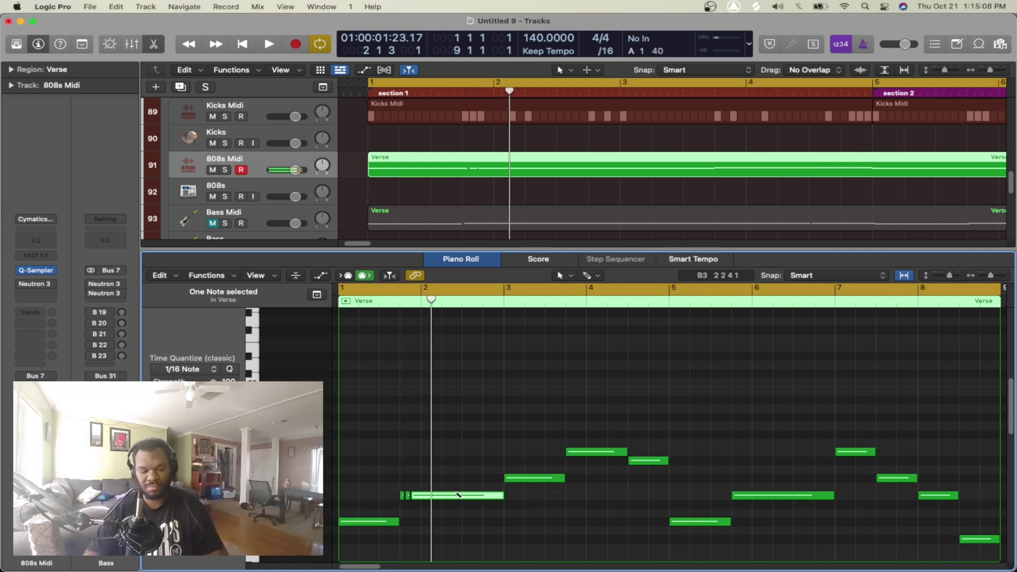
pyautogui.click(589, 453)
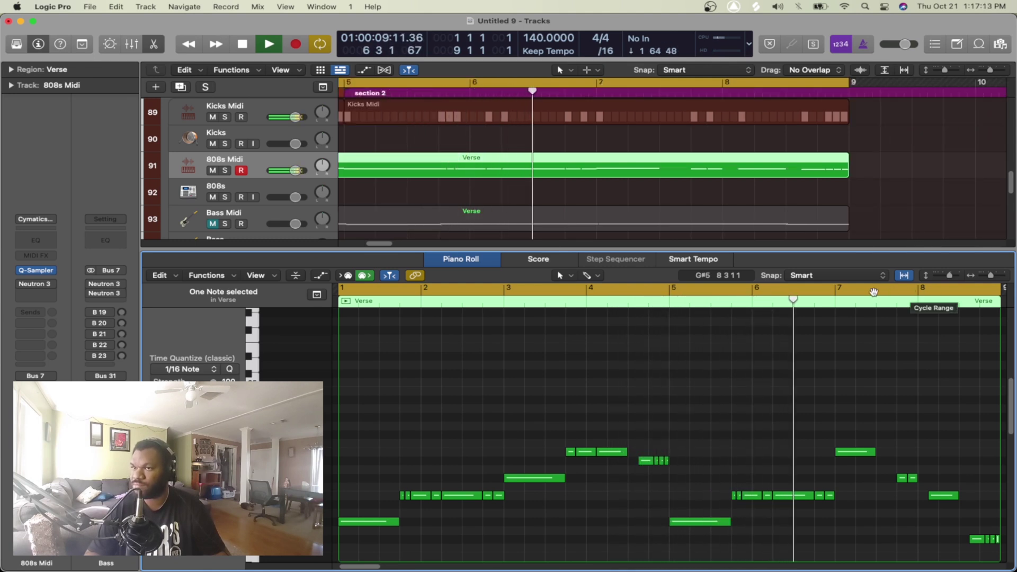
# - Close the piano roll, mute the 808s Midi track and unmute Bass Midi only briefly to hear it during playback
pyautogui.moveTo(704, 247); pyautogui.dragTo(562, 492)
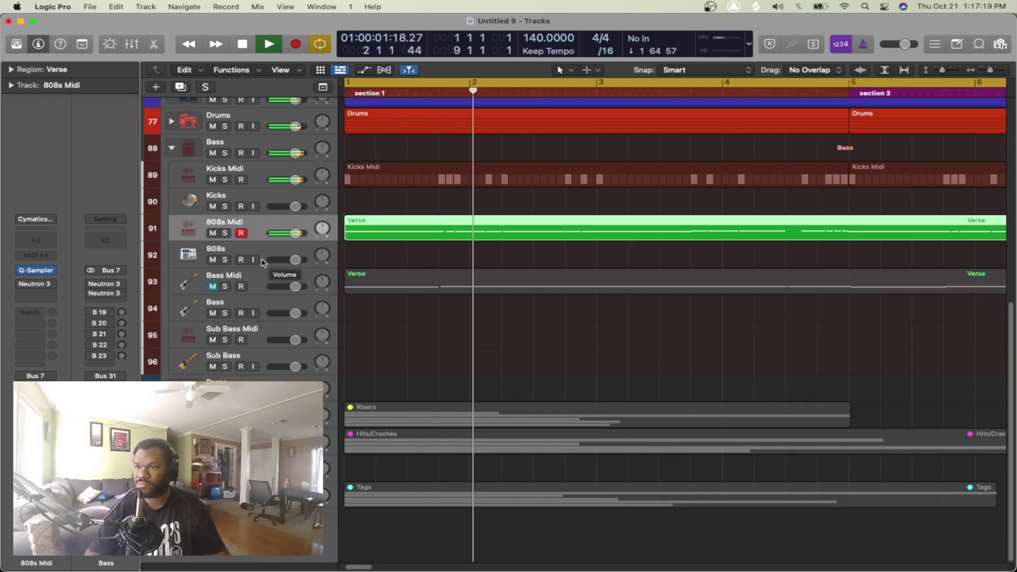
pyautogui.click(213, 233)
pyautogui.click(212, 287)
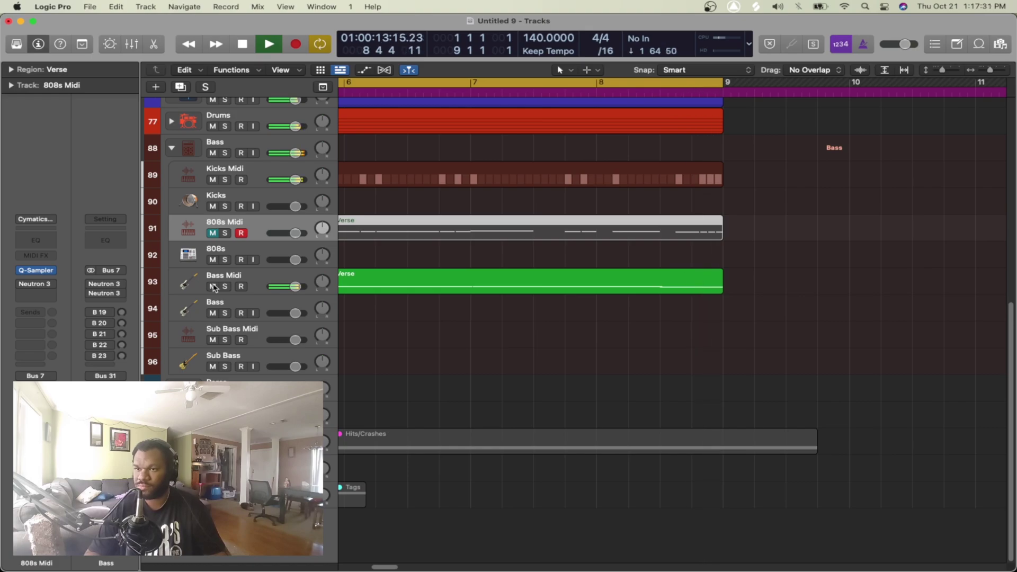
pyautogui.click(213, 286)
# - Expand the Drums and Bass track stacks to show their MIDI regions and clear the region selection
pyautogui.scroll(6, 214, 288)
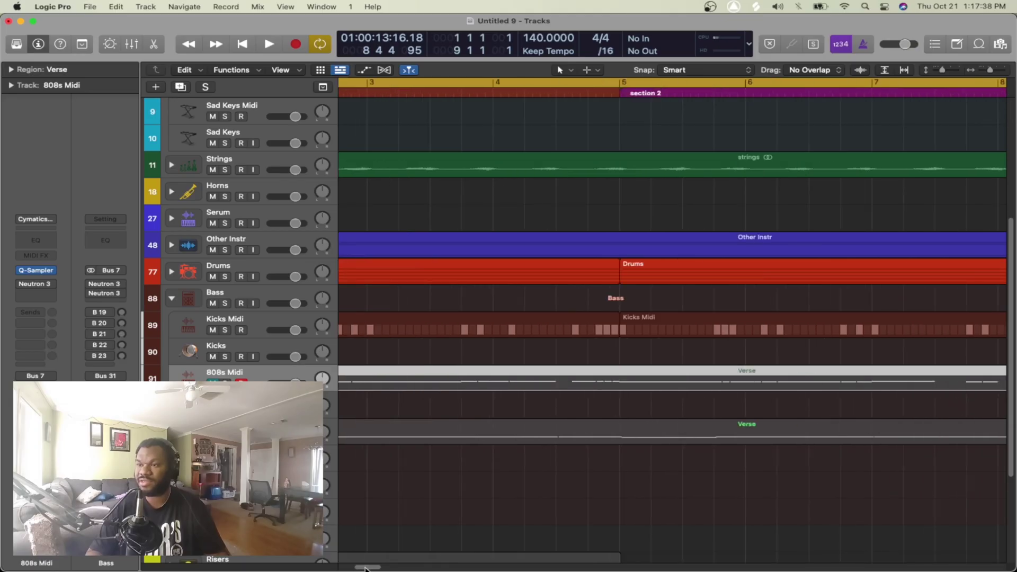
pyautogui.moveTo(366, 568); pyautogui.dragTo(355, 568)
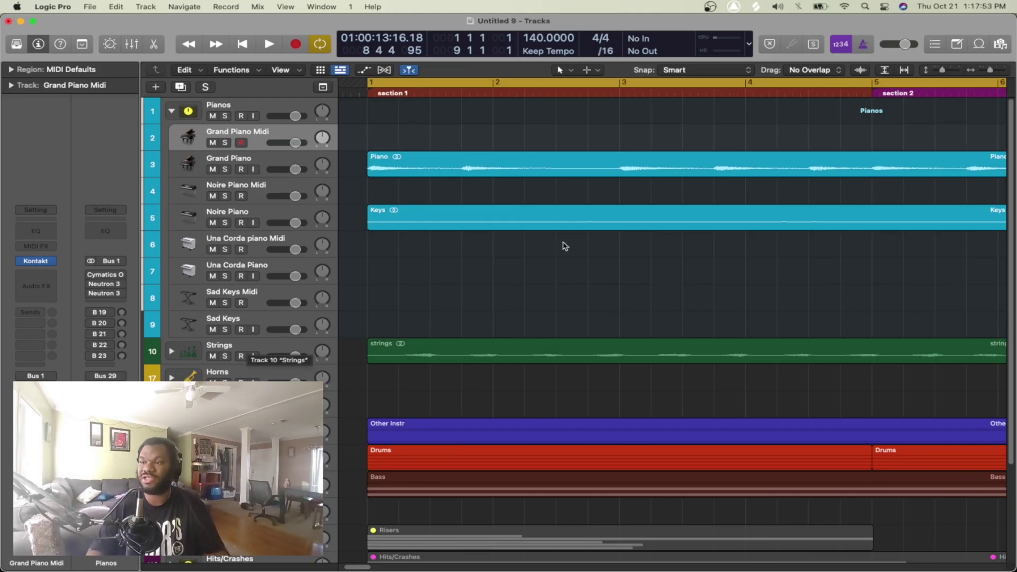
pyautogui.scroll(-4, 431, 330)
pyautogui.click(172, 344)
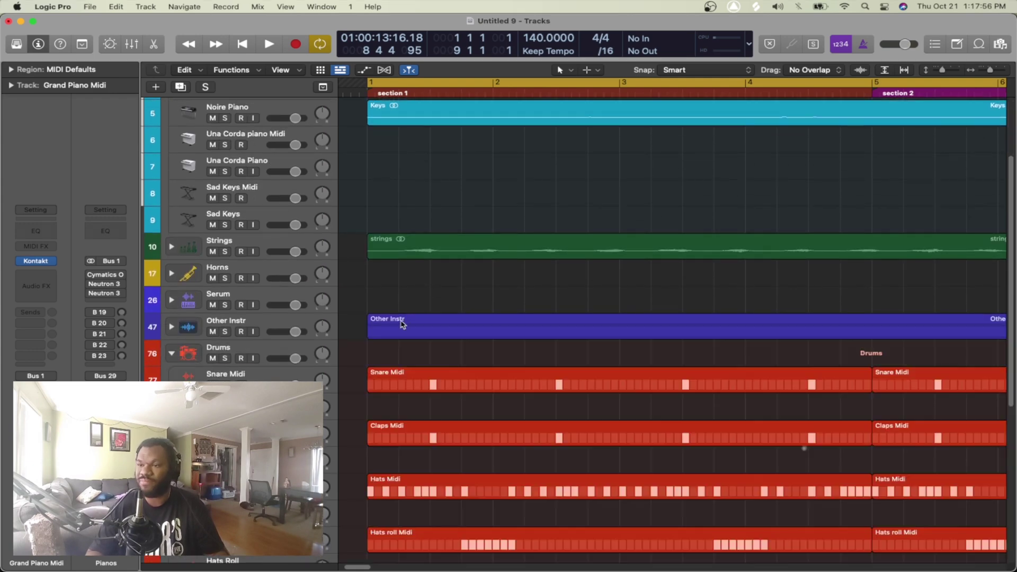
pyautogui.scroll(-5, 401, 325)
pyautogui.scroll(-5, 401, 324)
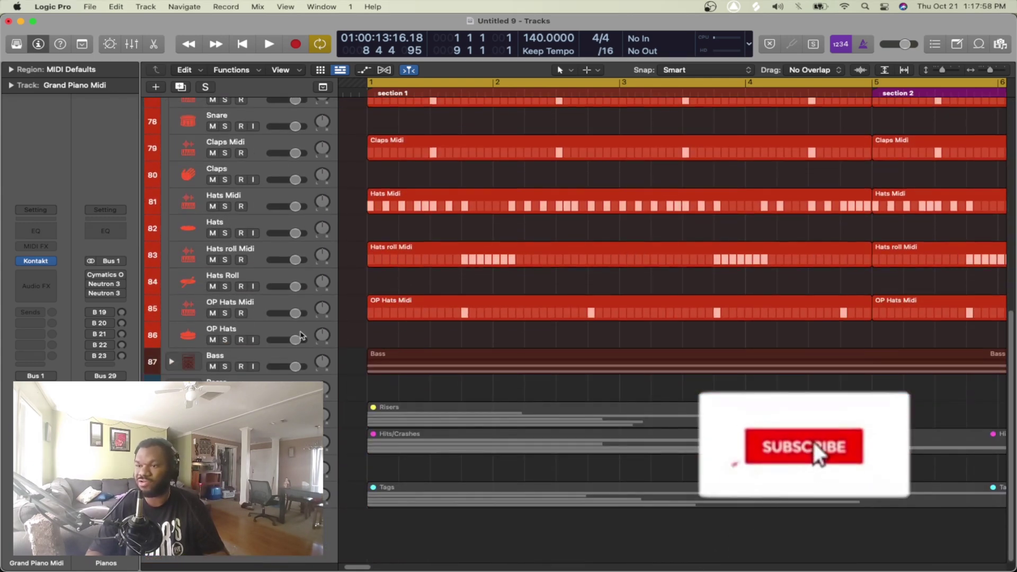
pyautogui.click(171, 362)
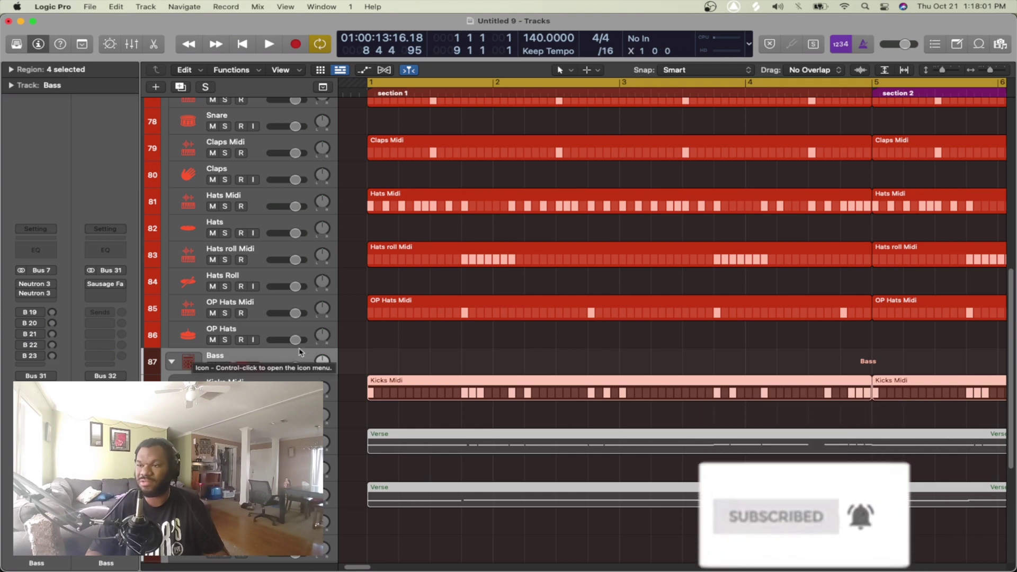
pyautogui.scroll(-5, 403, 353)
pyautogui.click(403, 353)
# - Solo the Drums and Bass track stacks and play the drums together with the kick pattern
pyautogui.scroll(15, 373, 287)
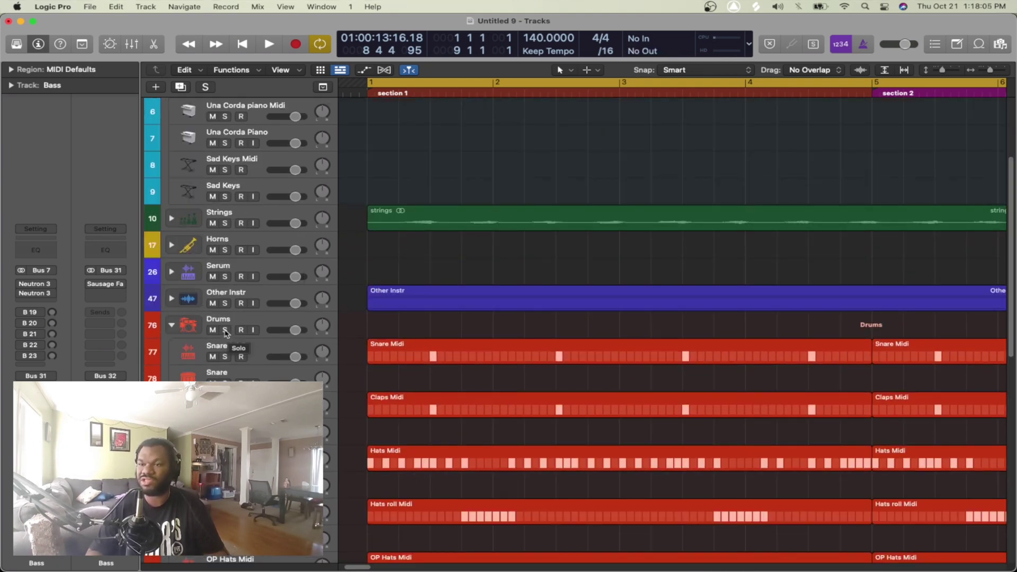
pyautogui.click(225, 330)
pyautogui.scroll(-5, 379, 340)
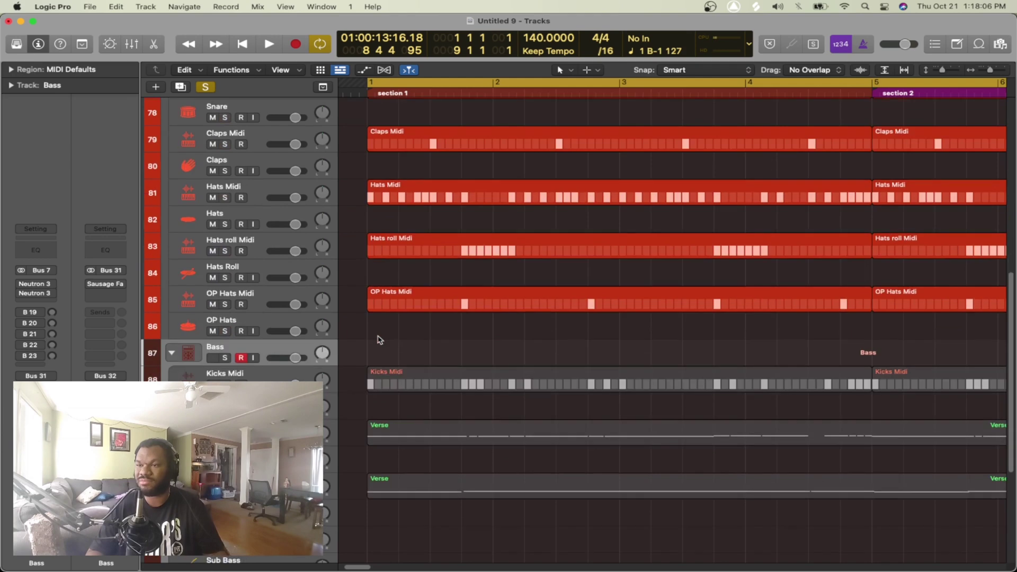
pyautogui.click(225, 357)
pyautogui.scroll(5, 540, 348)
pyautogui.press('space')
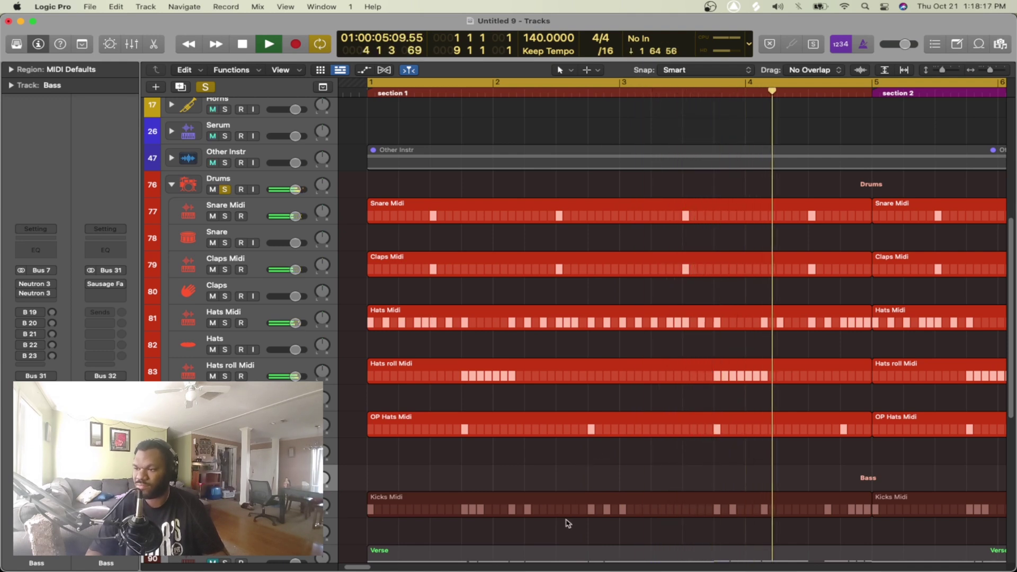
pyautogui.press('space')
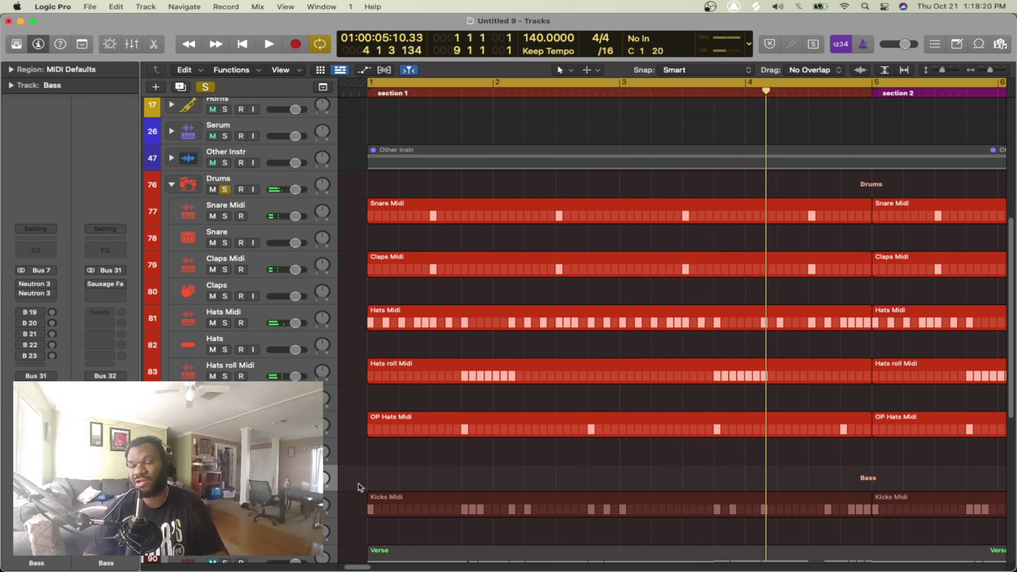